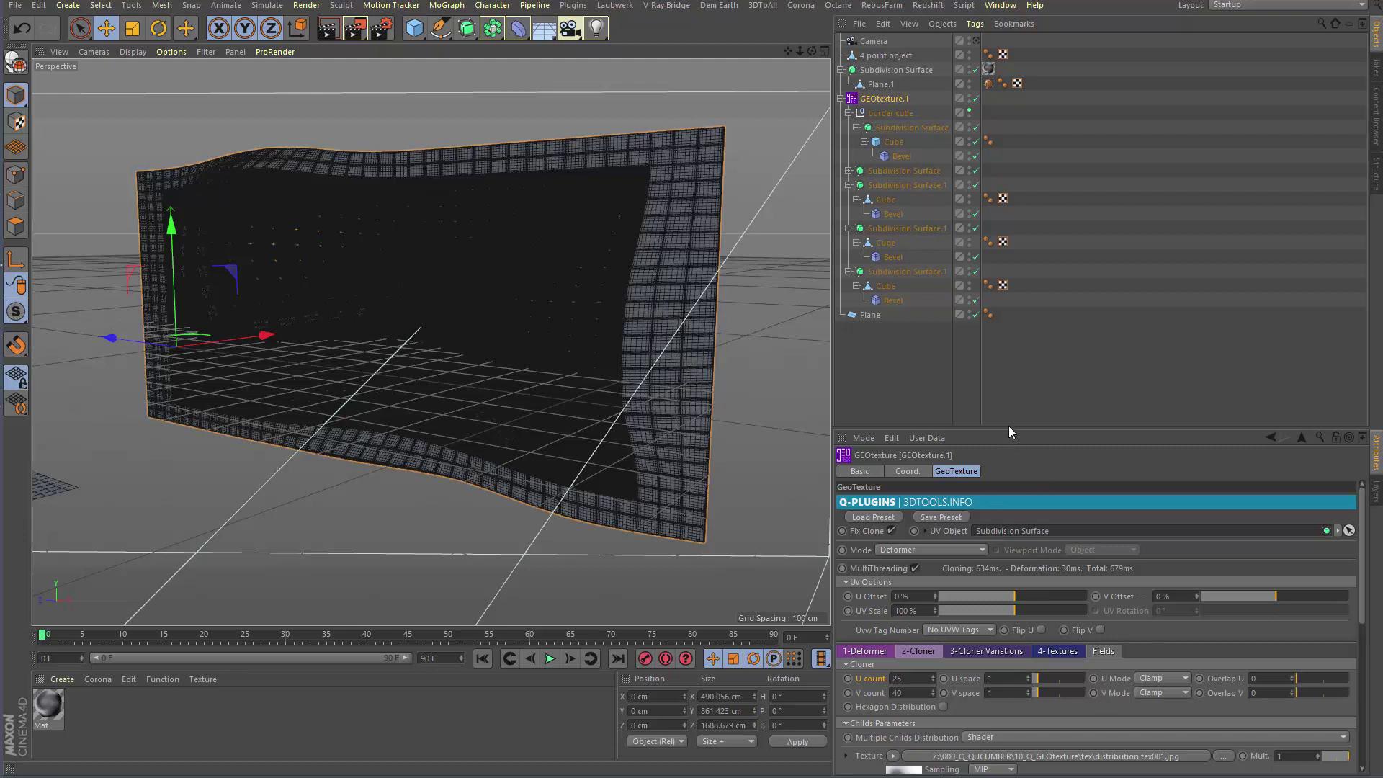
# Step: Disable the GEOtexture.1 object to expose the base surface, and check the Multiple Childs Distribution options
pyautogui.moveTo(1009, 429); pyautogui.dragTo(1009, 387)
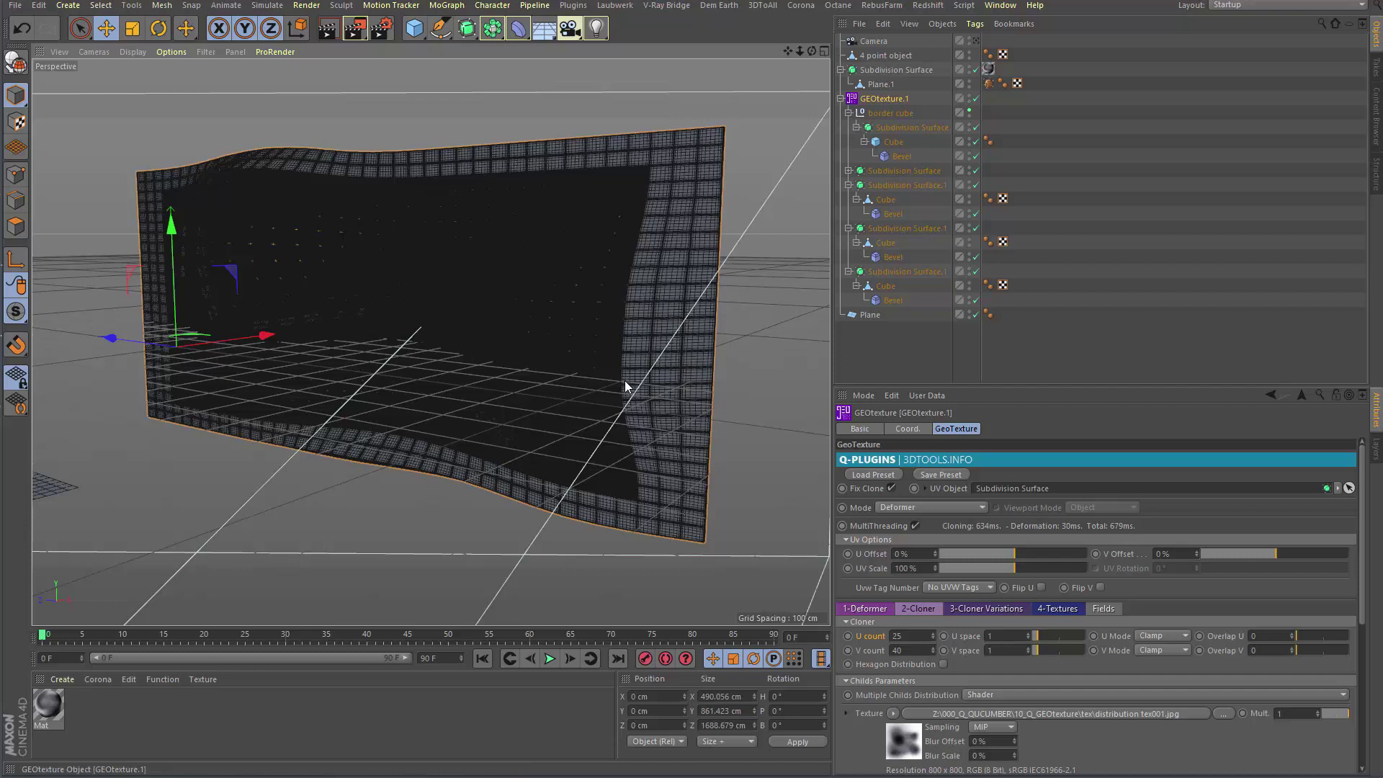
pyautogui.click(977, 98)
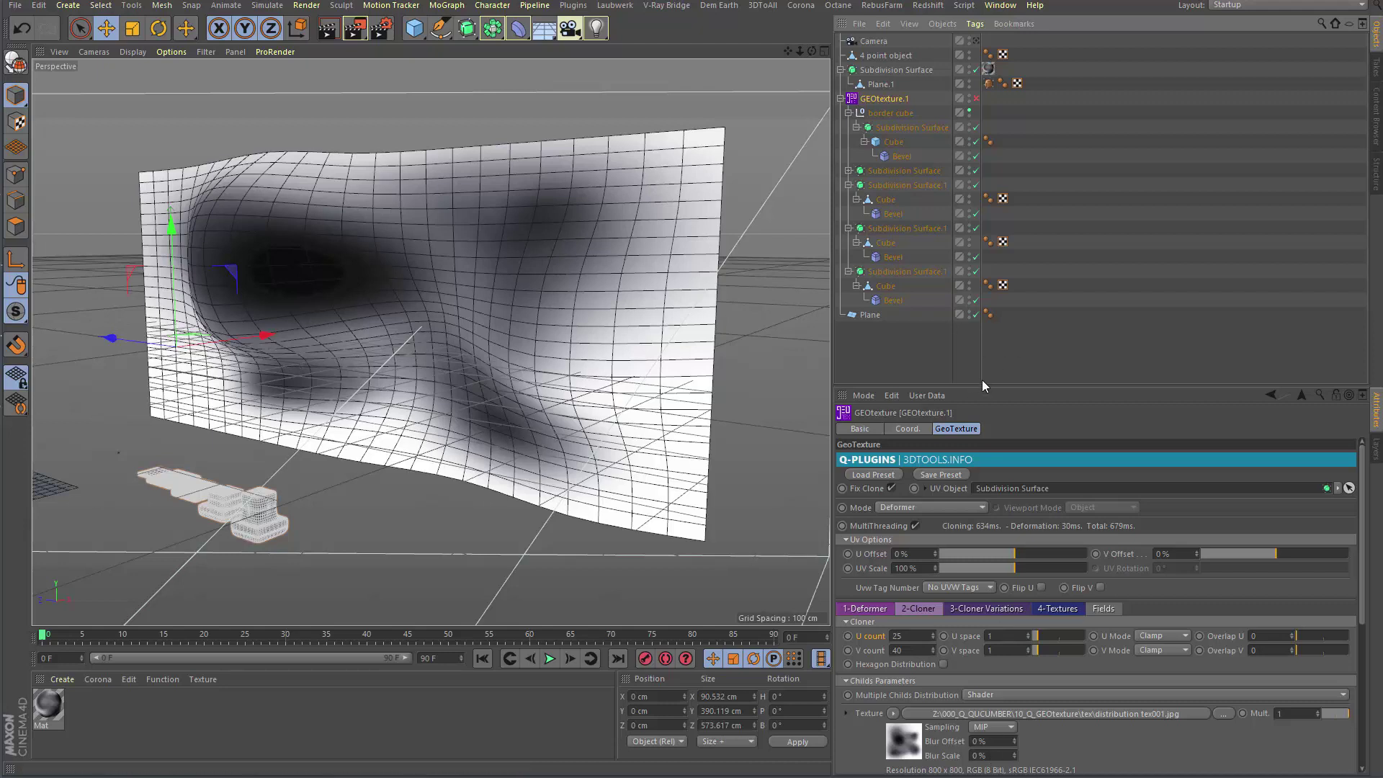
pyautogui.moveTo(983, 382); pyautogui.dragTo(983, 334)
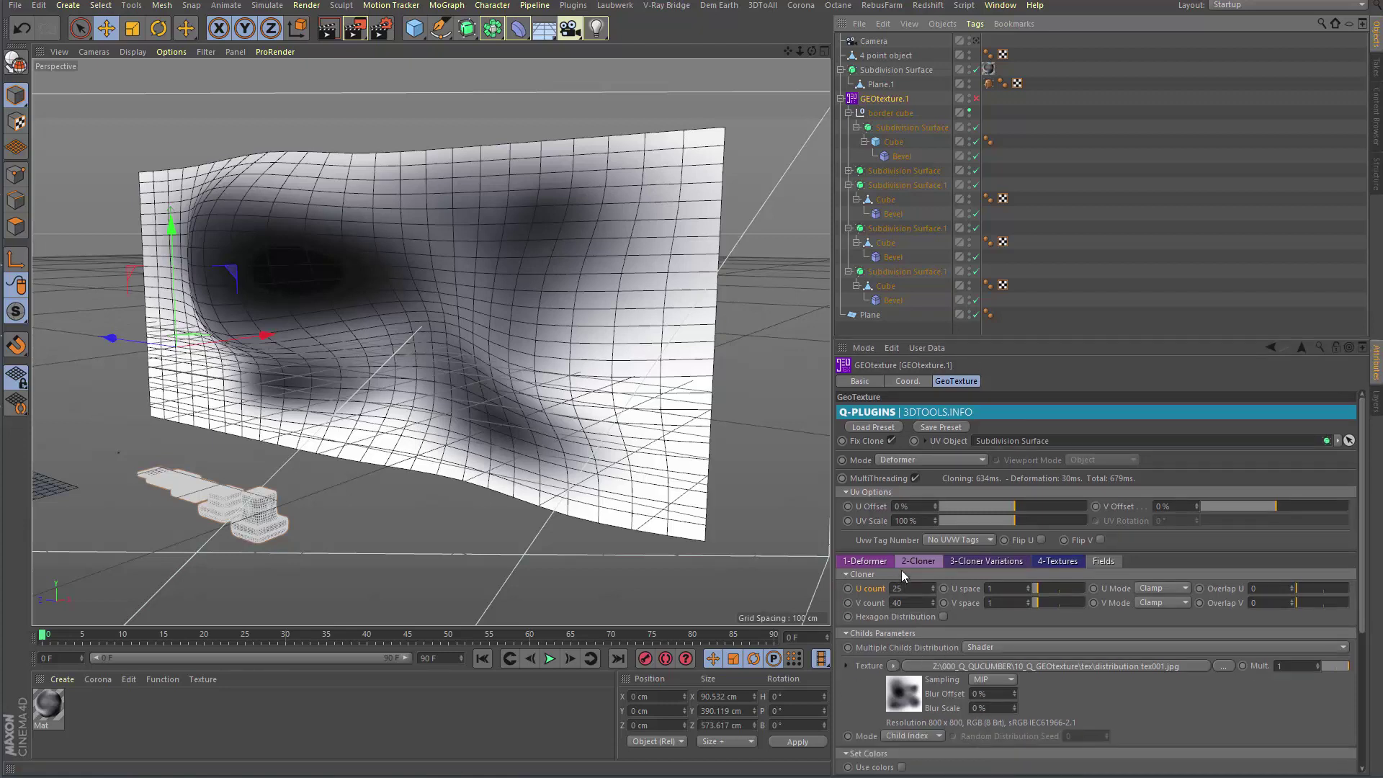
pyautogui.click(1001, 646)
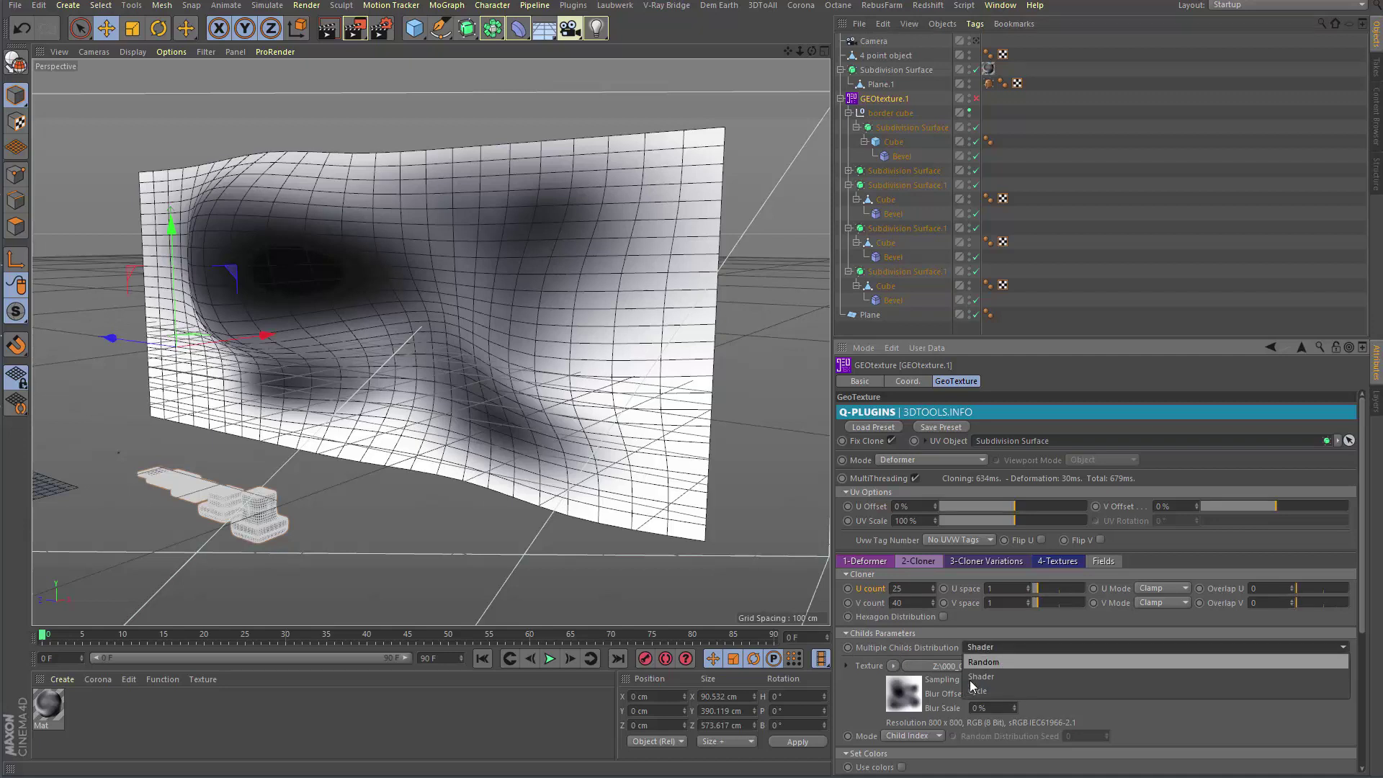
pyautogui.click(970, 611)
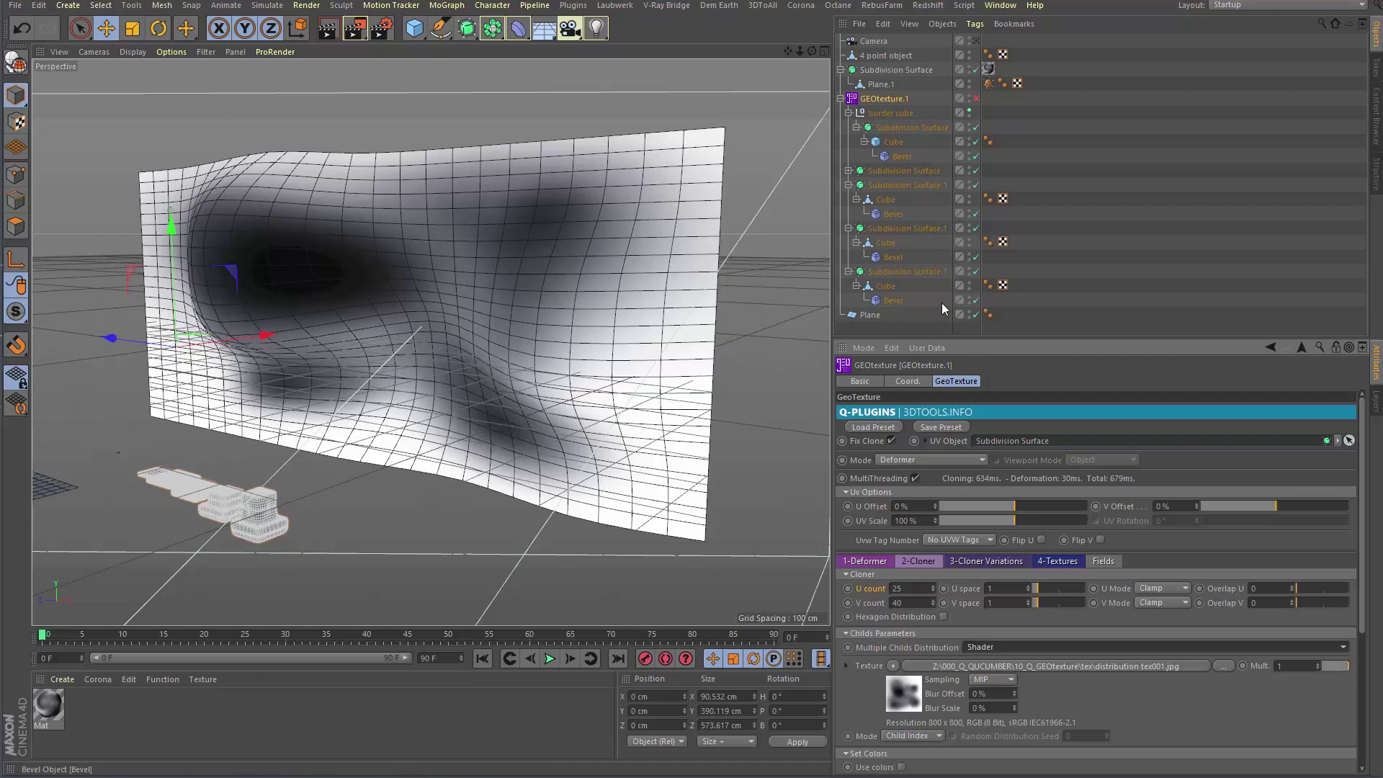
# Step: Inspect the base Subdivision Surface by switching it off and on, and reselect GEOtexture.1
pyautogui.click(496, 200)
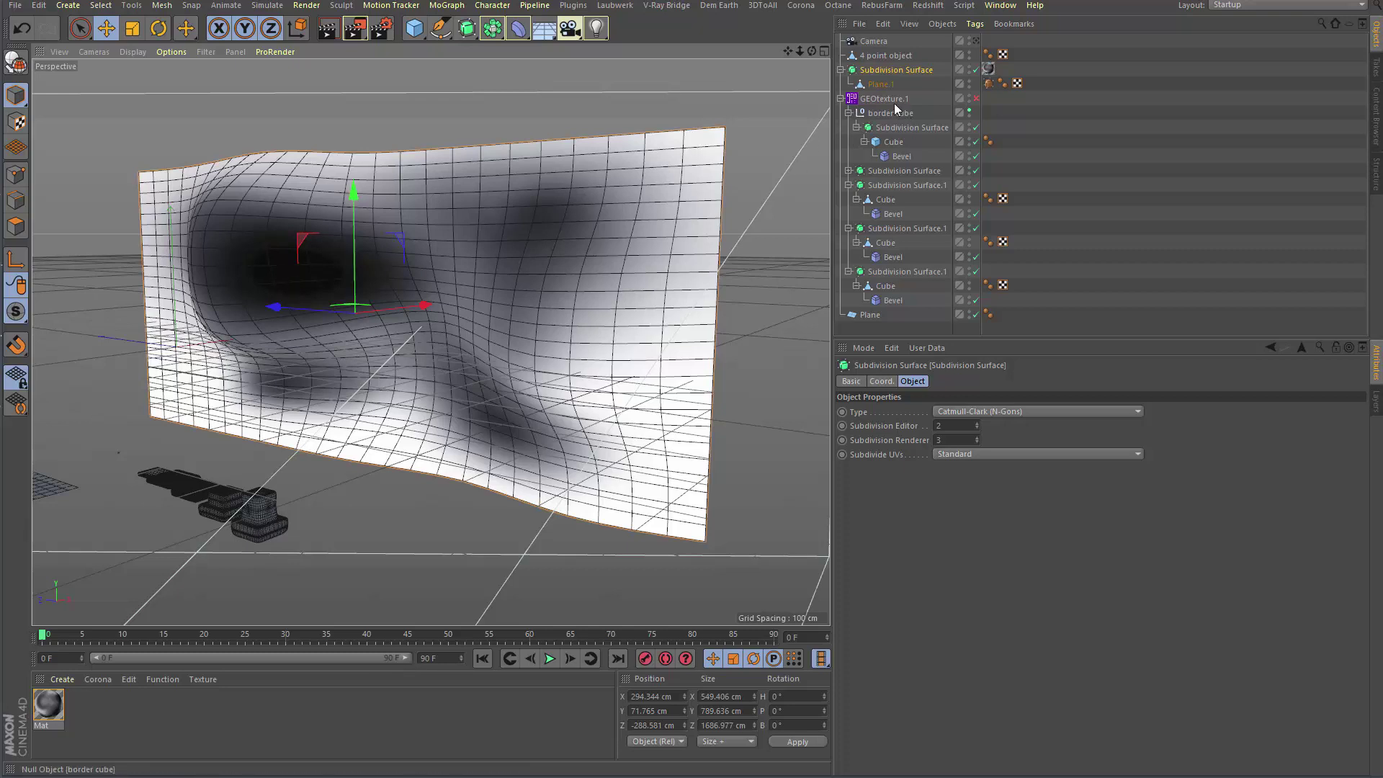
pyautogui.click(976, 70)
pyautogui.click(976, 70)
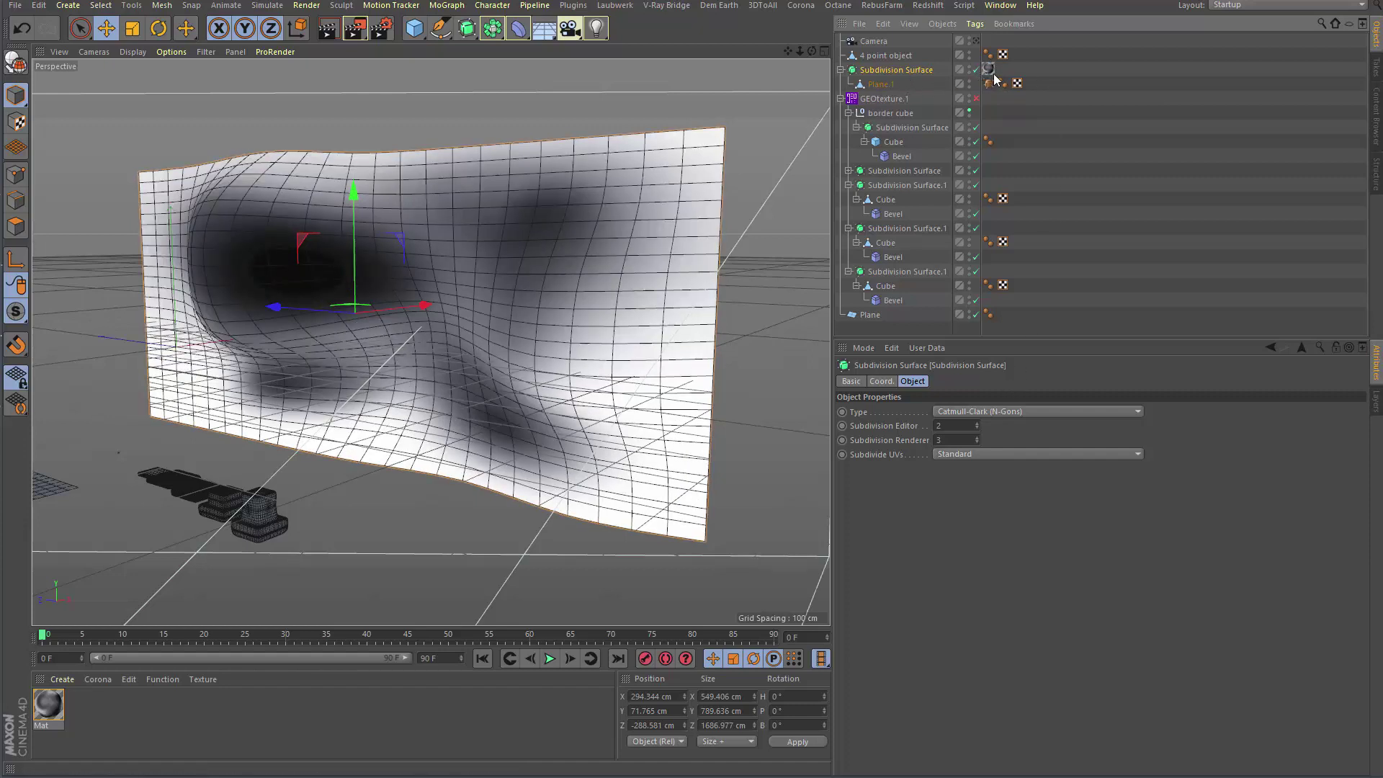
pyautogui.click(884, 98)
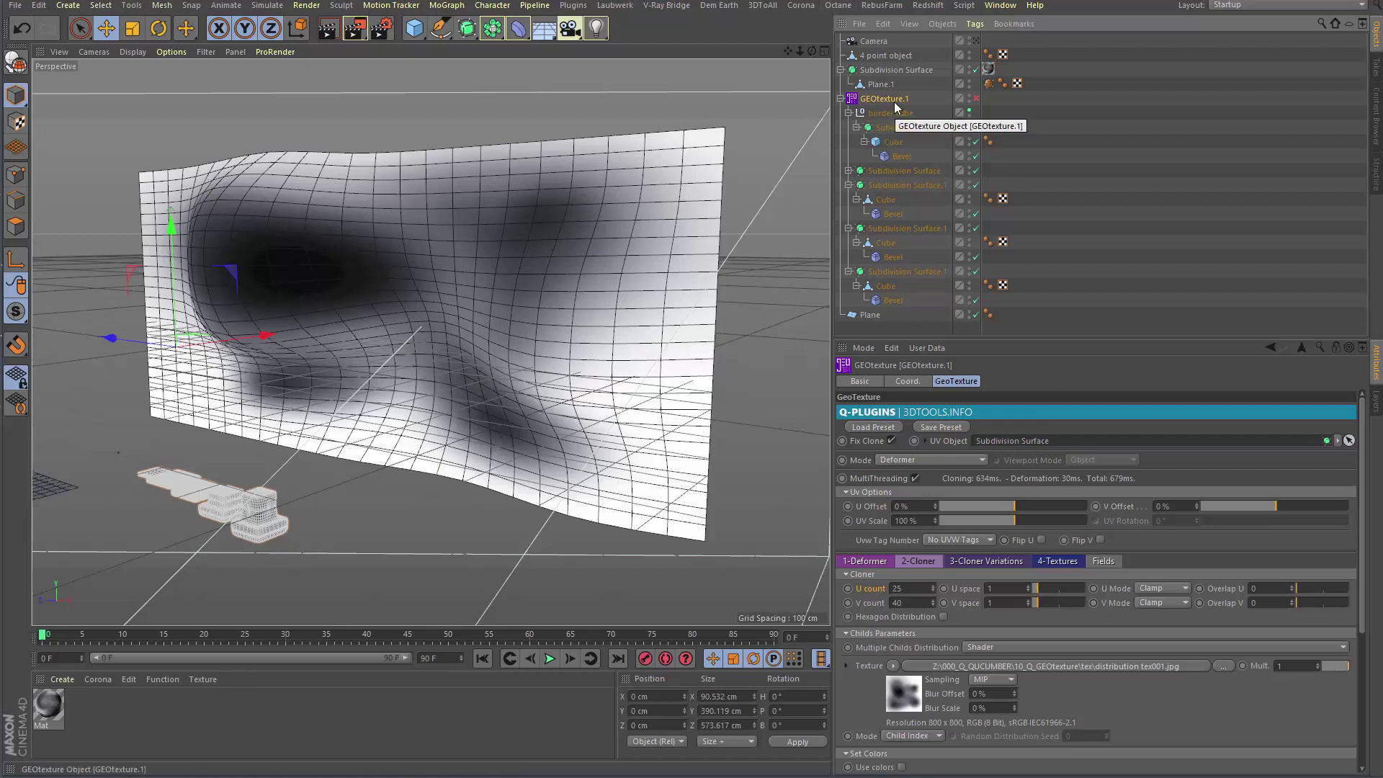
# Step: Collapse the border cube and the Subdivision Surface child hierarchies under GEOtexture.1
pyautogui.click(850, 113)
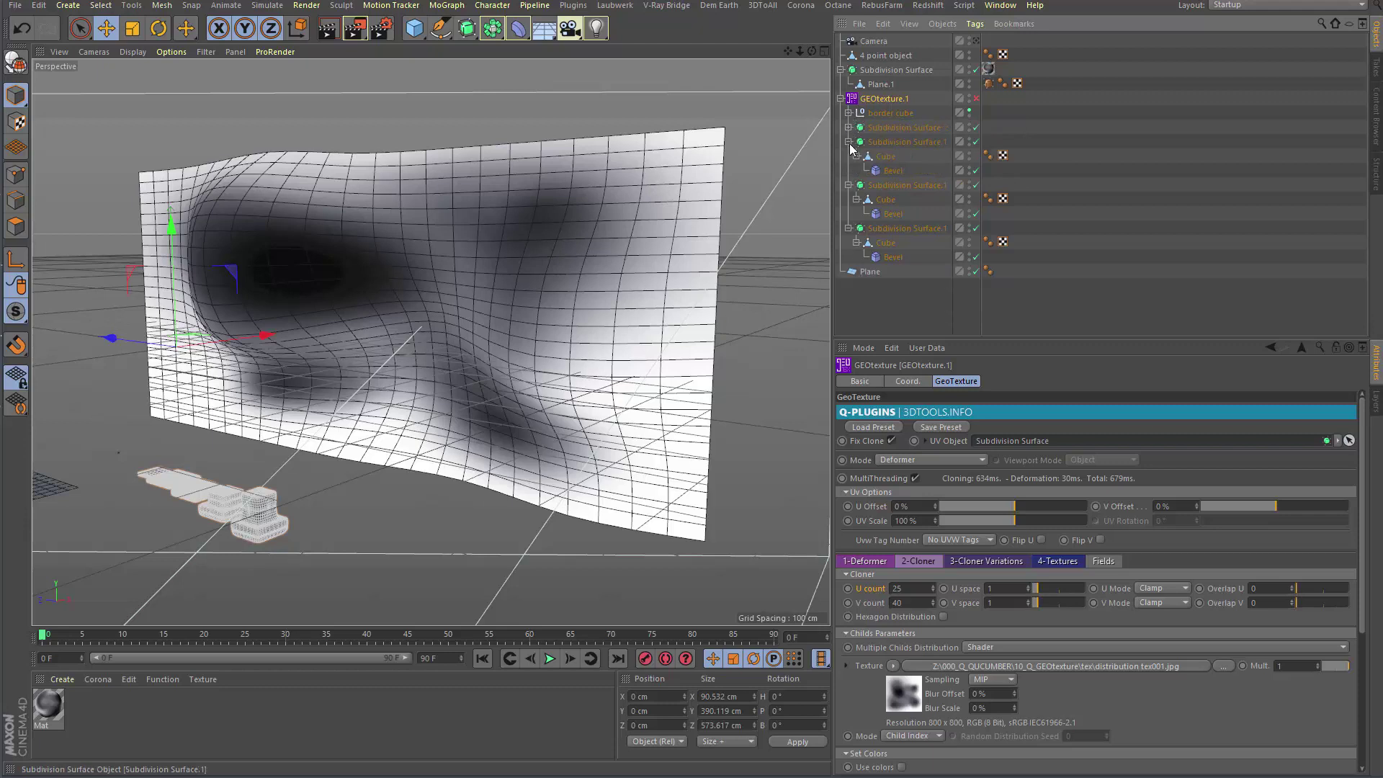
pyautogui.click(849, 142)
pyautogui.click(849, 156)
pyautogui.click(849, 170)
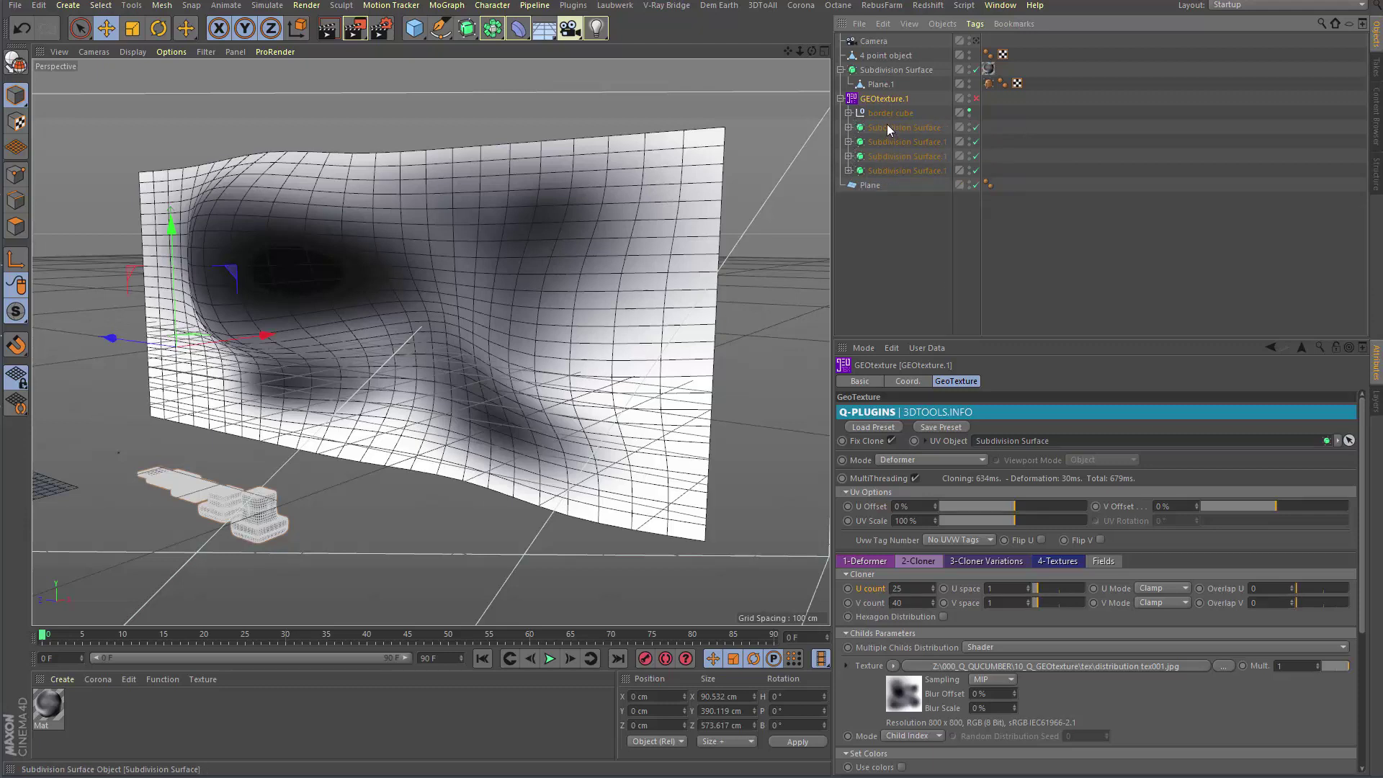
pyautogui.click(849, 113)
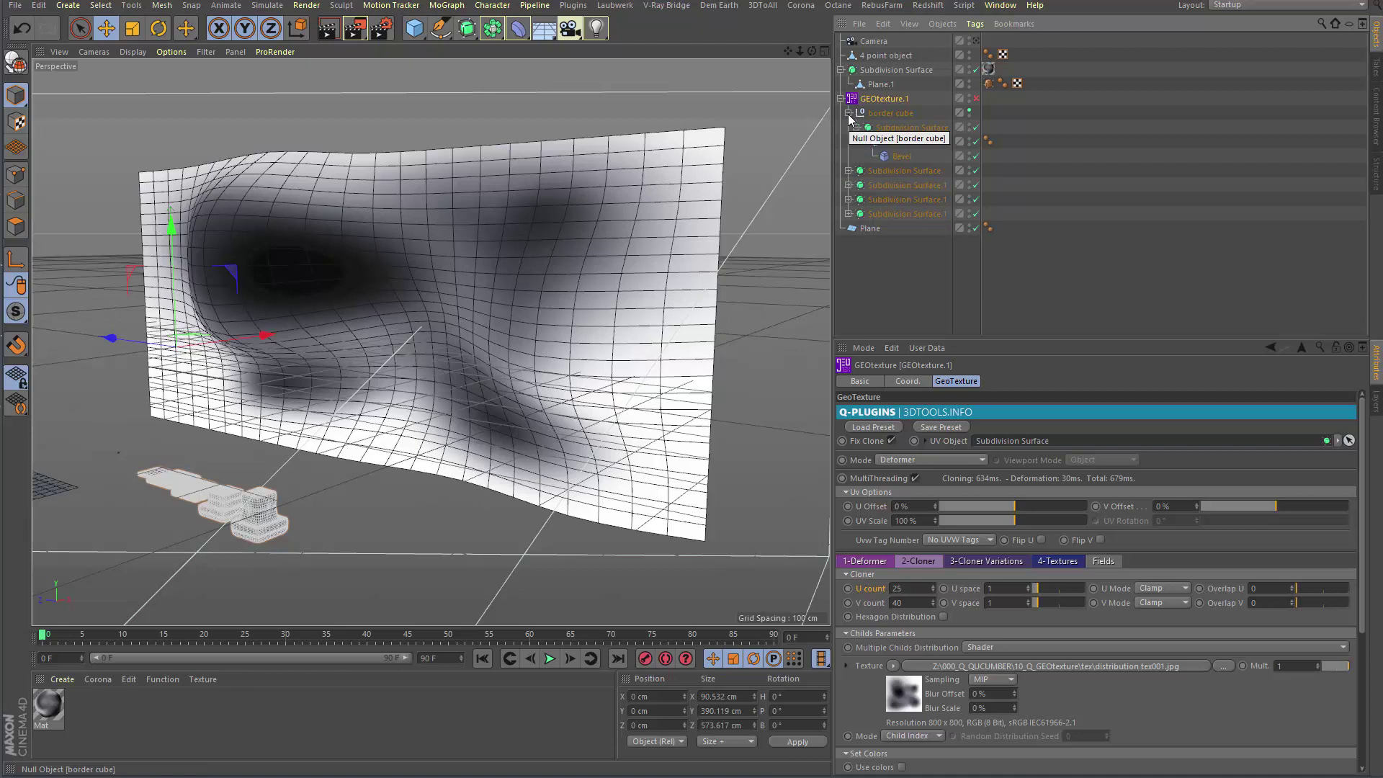
pyautogui.click(849, 113)
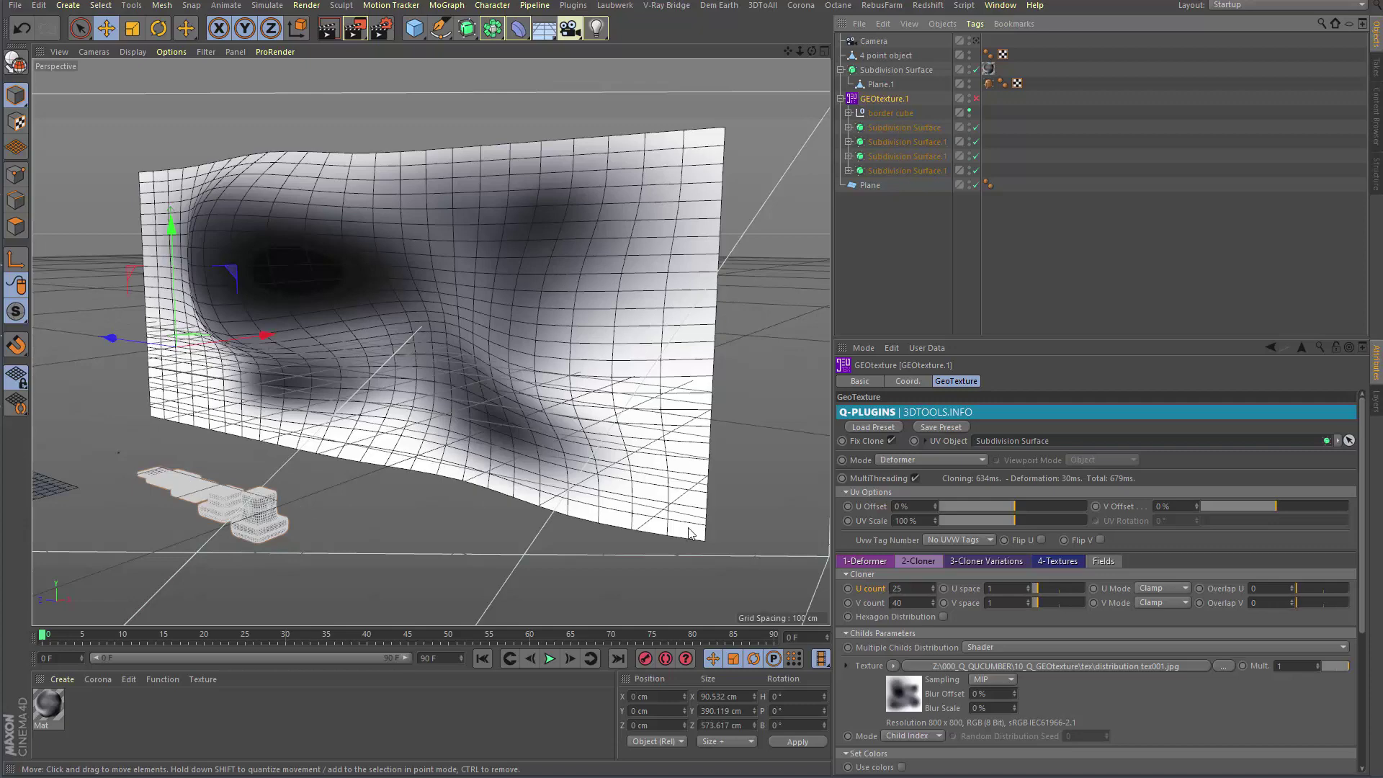
# Step: Enable the GEOtexture.1 object again and examine the cloned cubes up close in the viewport
pyautogui.click(976, 98)
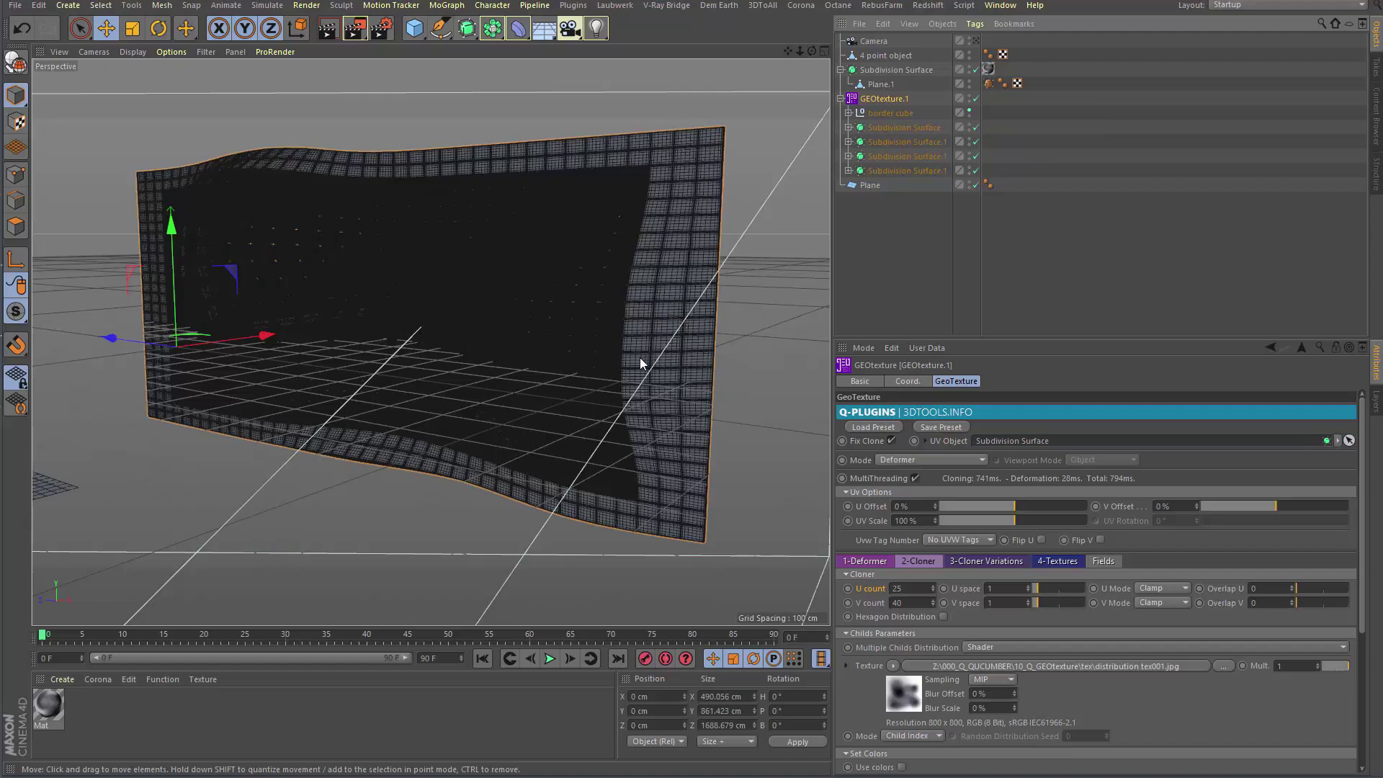
pyautogui.scroll(3, 598, 318)
pyautogui.scroll(8, 596, 317)
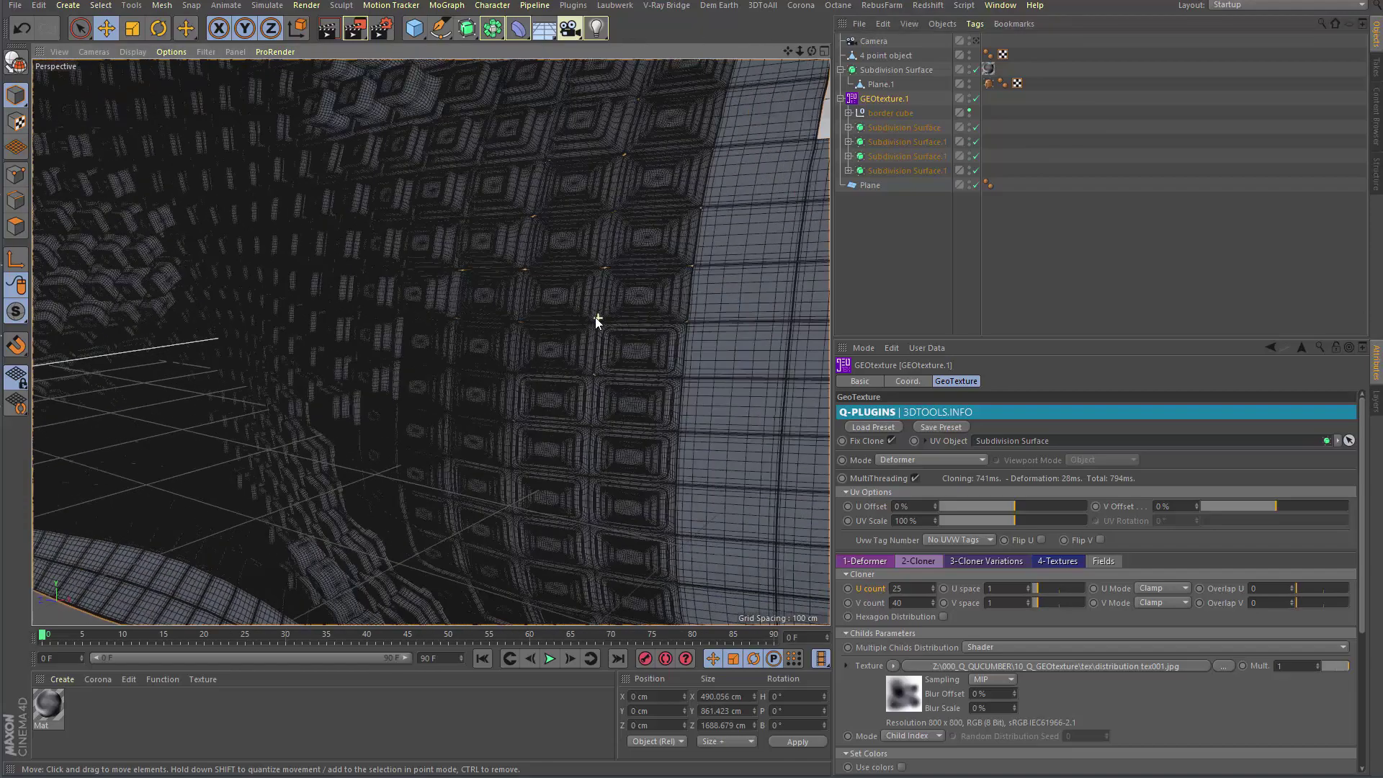
pyautogui.scroll(-10, 595, 320)
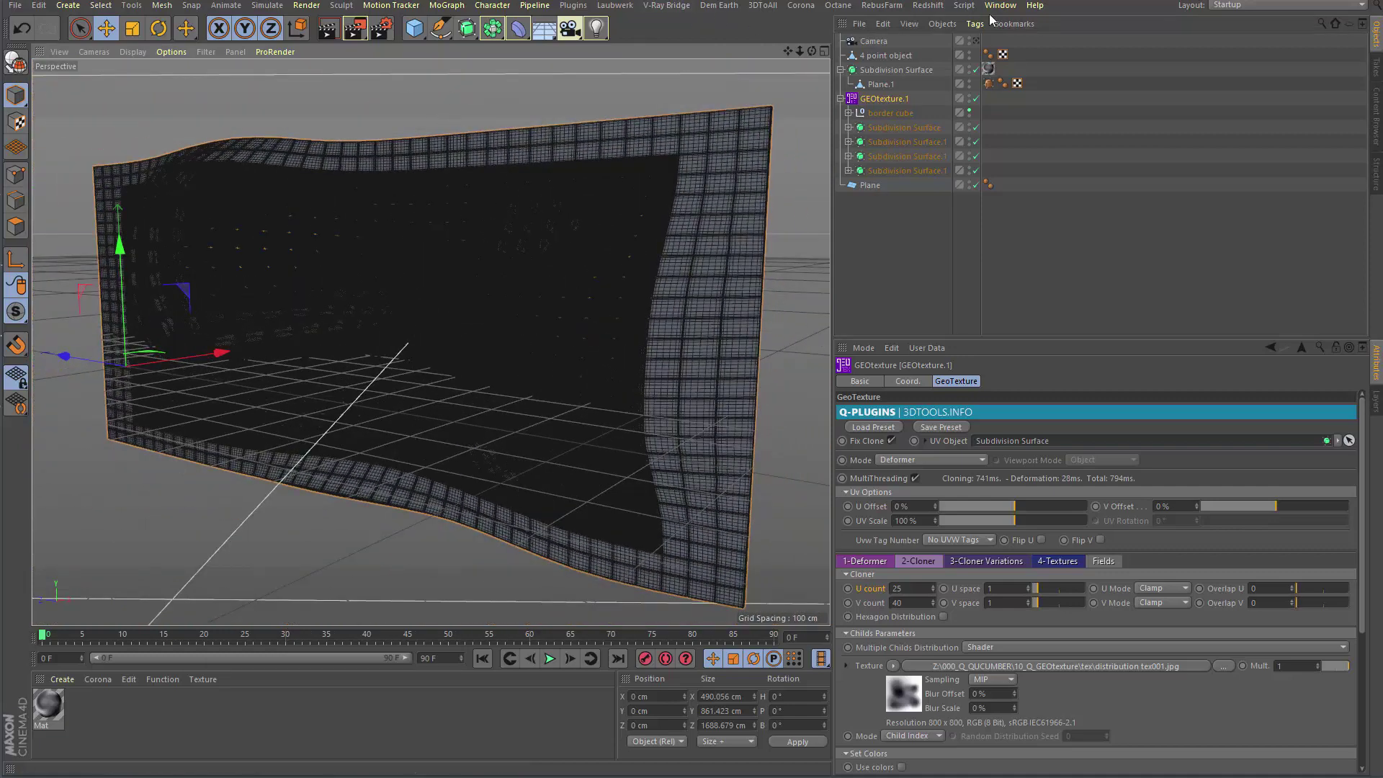
# Step: Open the Octane Live Viewer and reframe the cloned wall in the live render beside the viewport
pyautogui.click(837, 6)
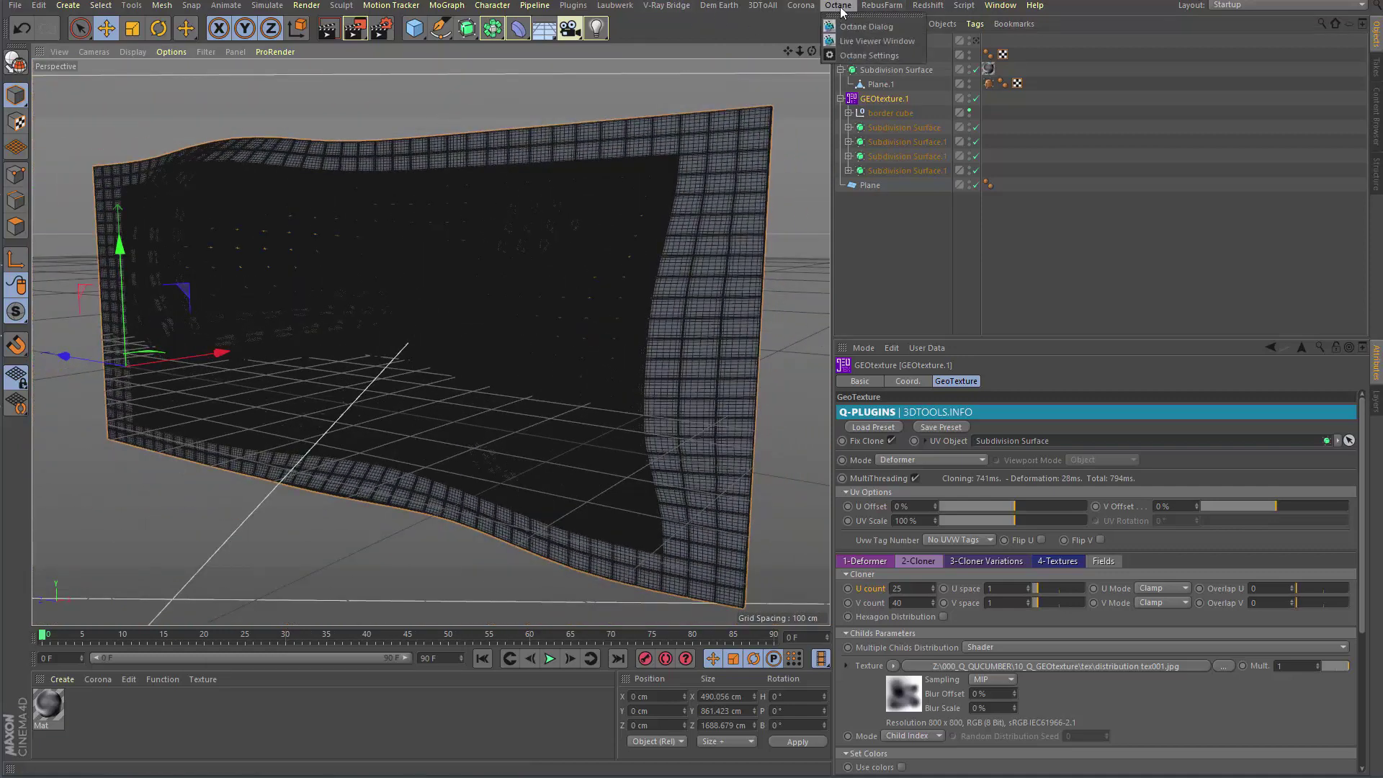
pyautogui.click(857, 41)
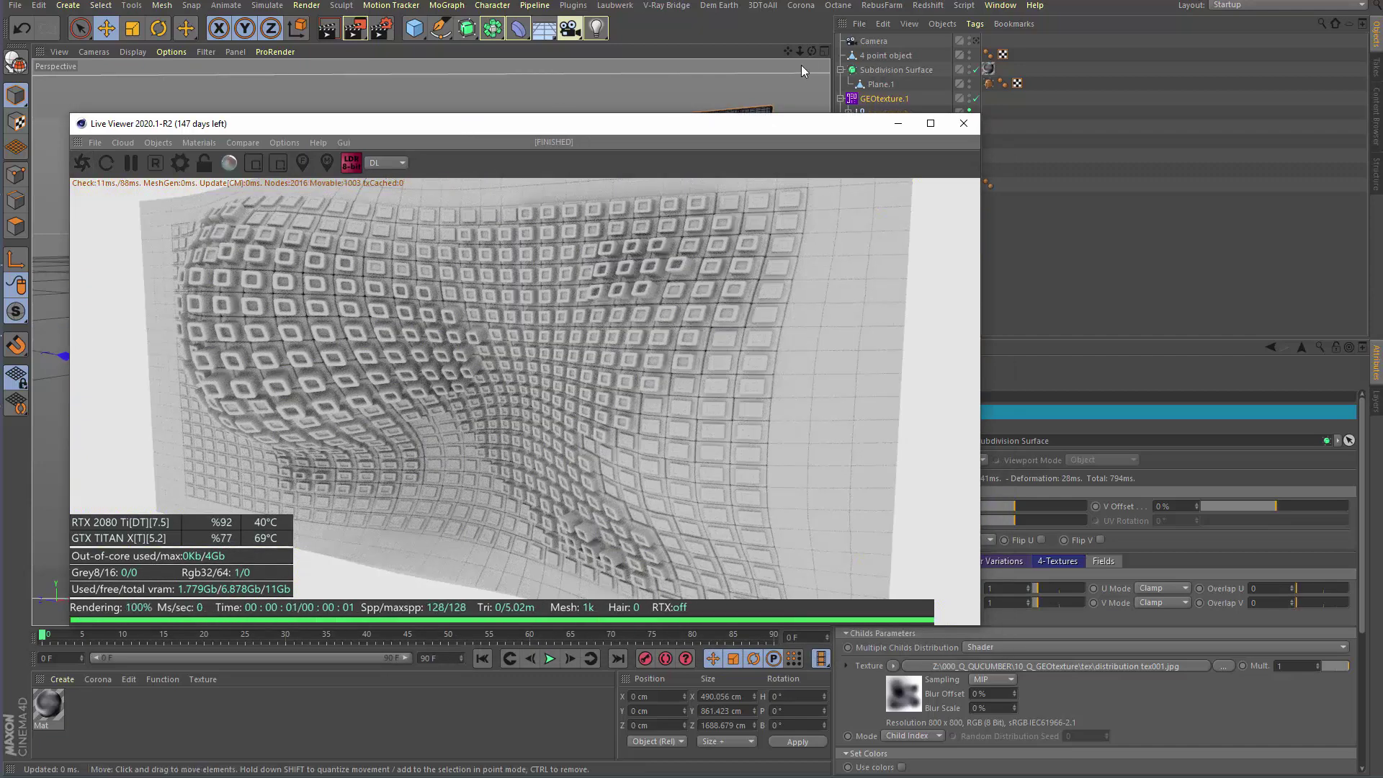
pyautogui.click(802, 50)
pyautogui.moveTo(800, 51); pyautogui.dragTo(771, 110)
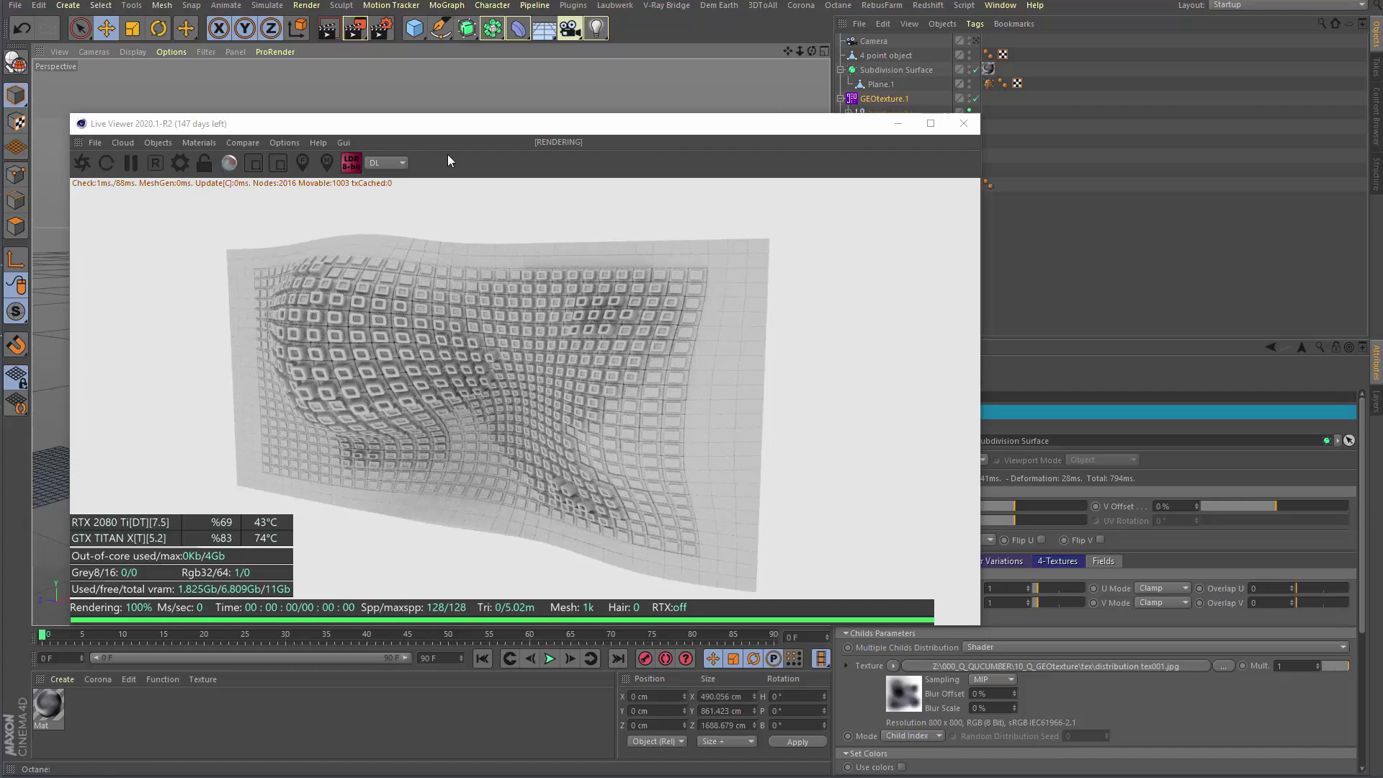
pyautogui.moveTo(433, 128); pyautogui.dragTo(678, 152)
pyautogui.scroll(5, 265, 390)
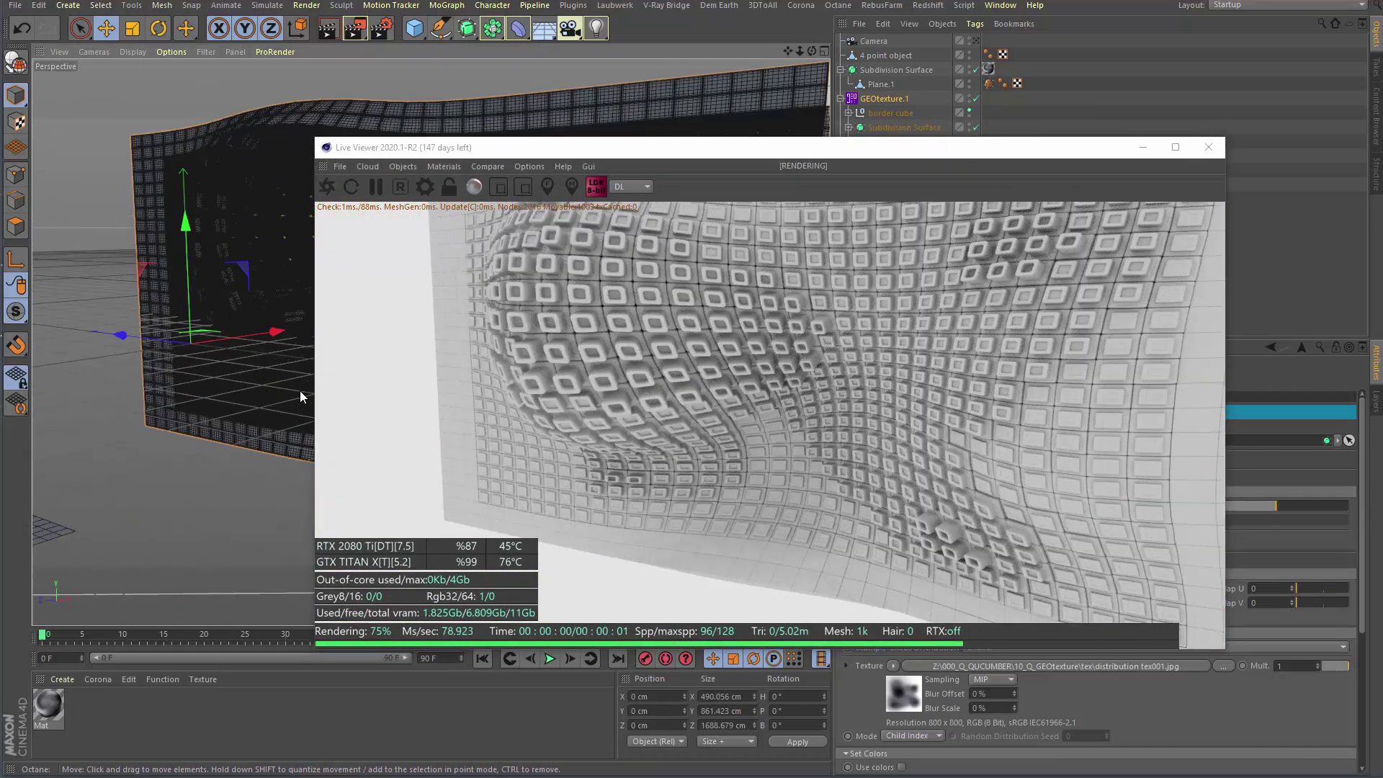
pyautogui.scroll(-2, 204, 408)
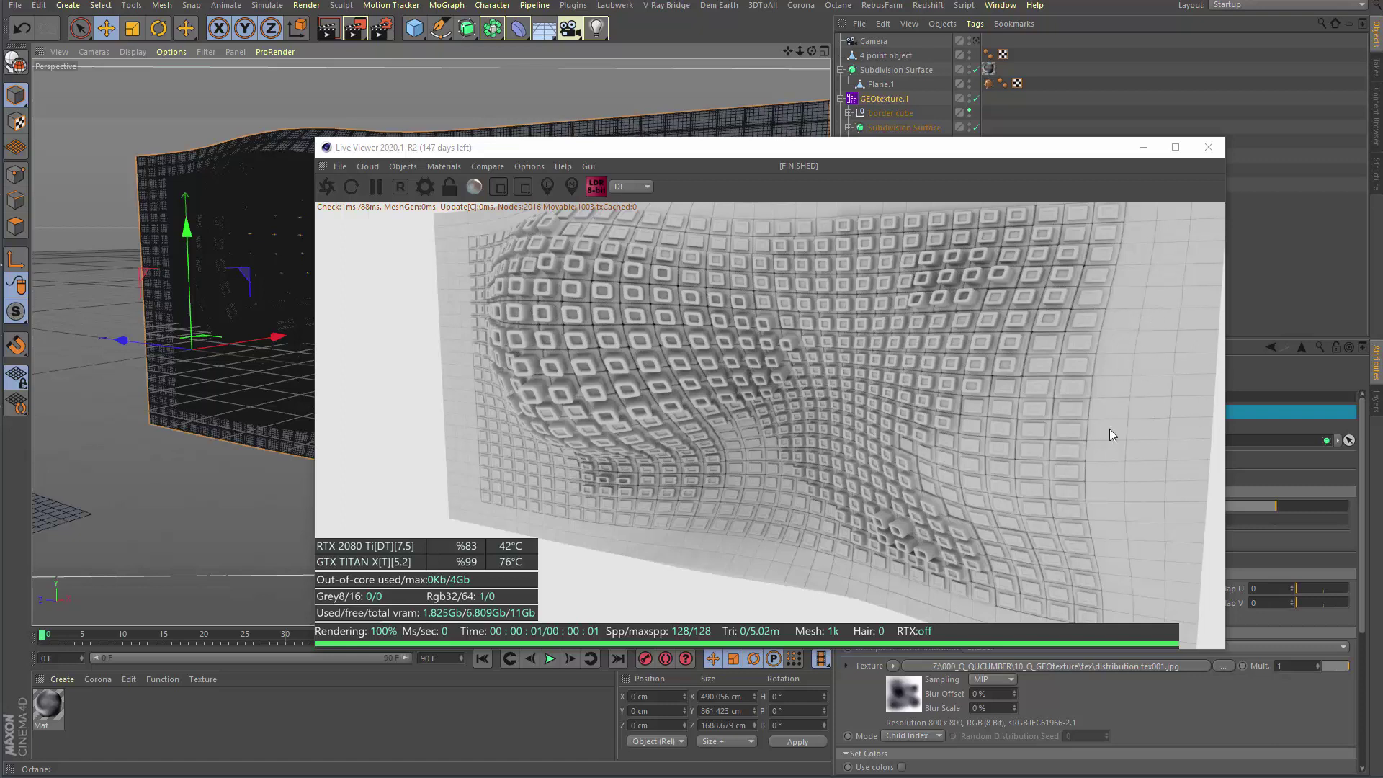
# Step: Move the Live Viewer aside and enlarge the attributes area to show GEOtexture.1's cloner, border and childs scale settings
pyautogui.moveTo(802, 154); pyautogui.dragTo(667, 152)
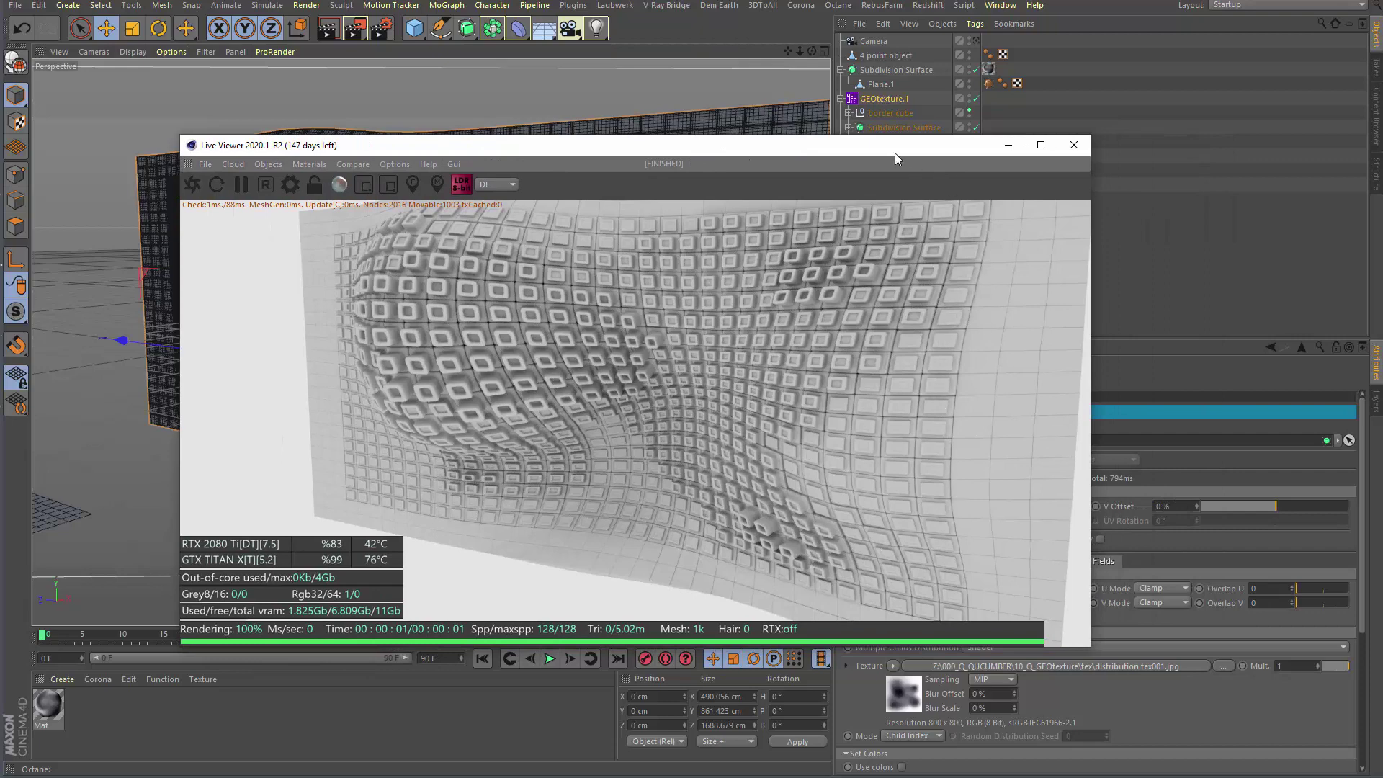
pyautogui.moveTo(895, 152); pyautogui.dragTo(612, 85)
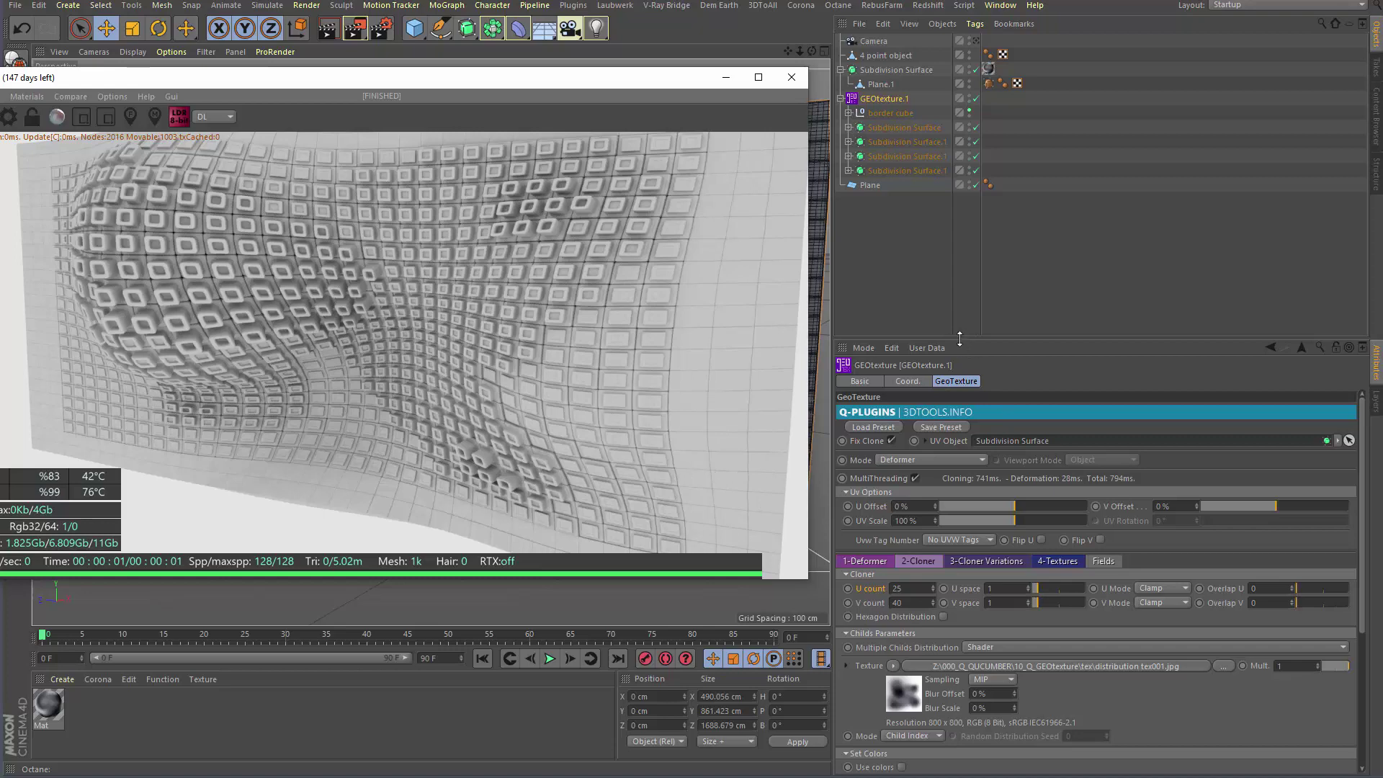
pyautogui.moveTo(961, 340); pyautogui.dragTo(960, 216)
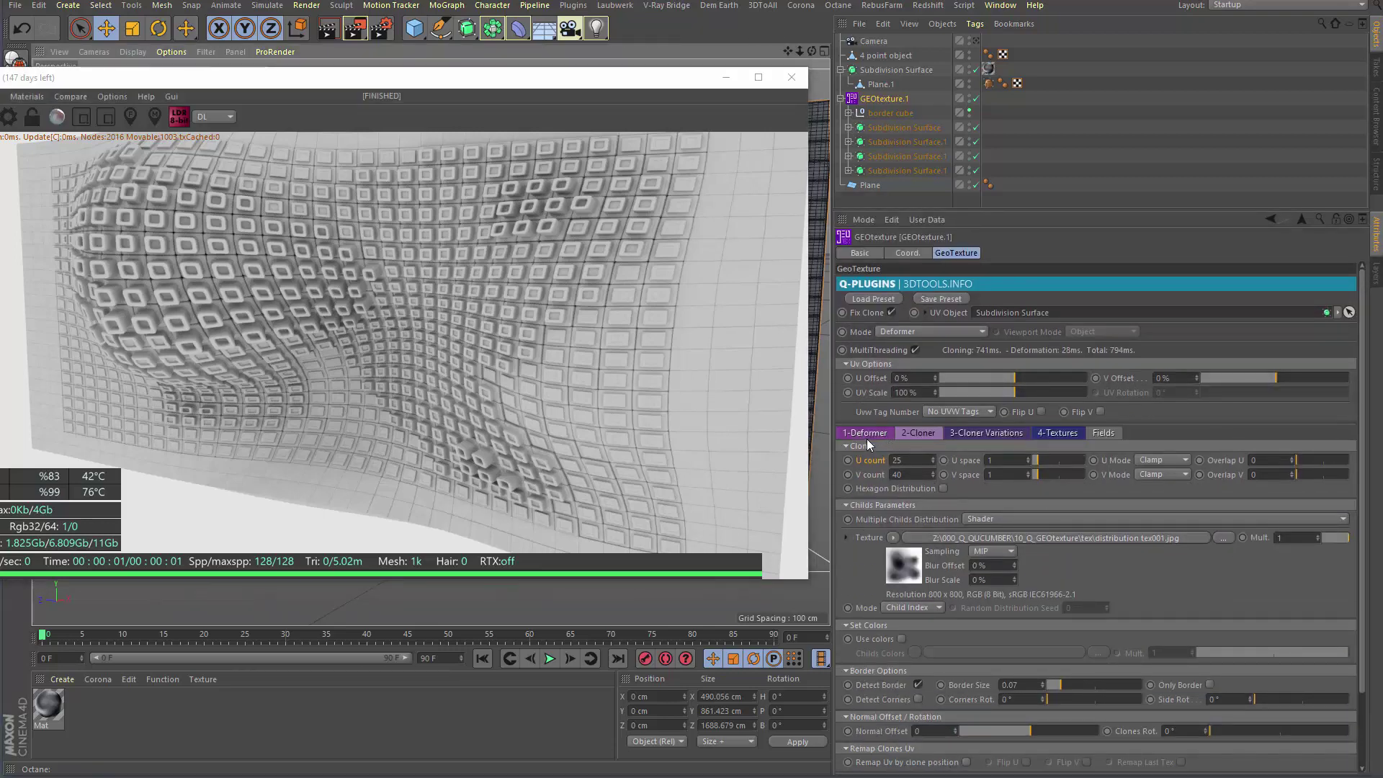
pyautogui.scroll(-3, 1087, 590)
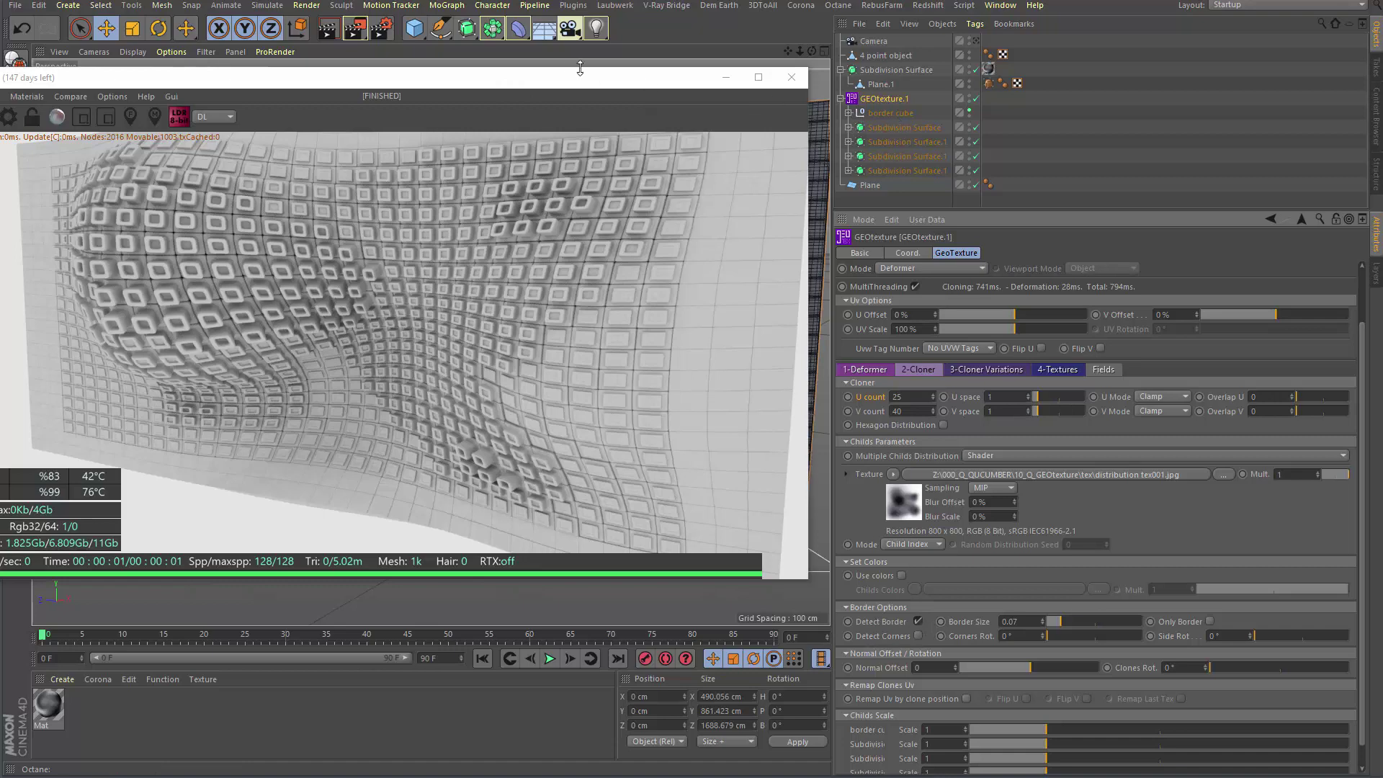
# Step: Examine the live render of the cloned wall from different angles and distances, keeping the Live Viewer beside the viewport
pyautogui.moveTo(560, 81); pyautogui.dragTo(895, 175)
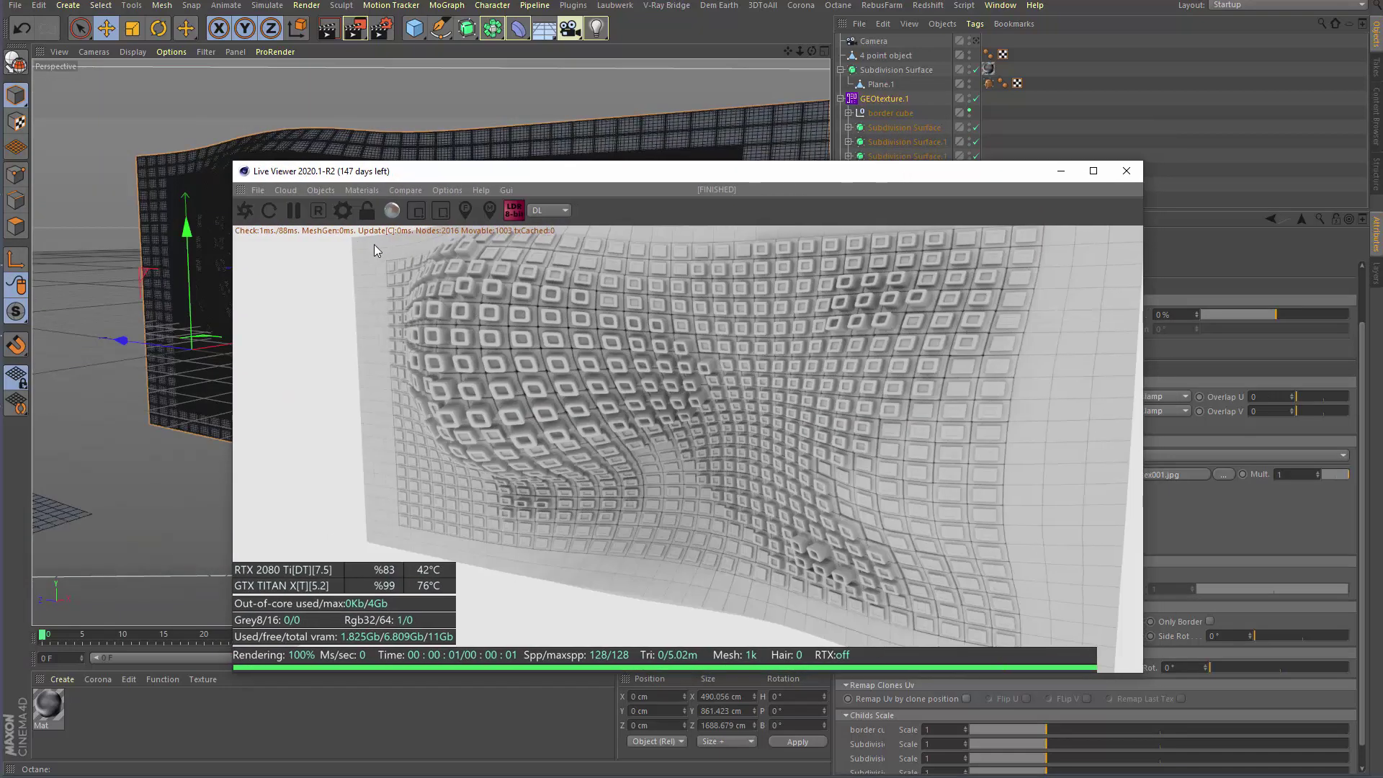
pyautogui.keyDown('alt'); pyautogui.moveTo(128, 369); pyautogui.dragTo(173, 346); pyautogui.keyUp('alt')
pyautogui.moveTo(788, 55)
pyautogui.mouseDown()
pyautogui.moveTo(786, 72)
pyautogui.moveTo(785, 49)
pyautogui.mouseUp()
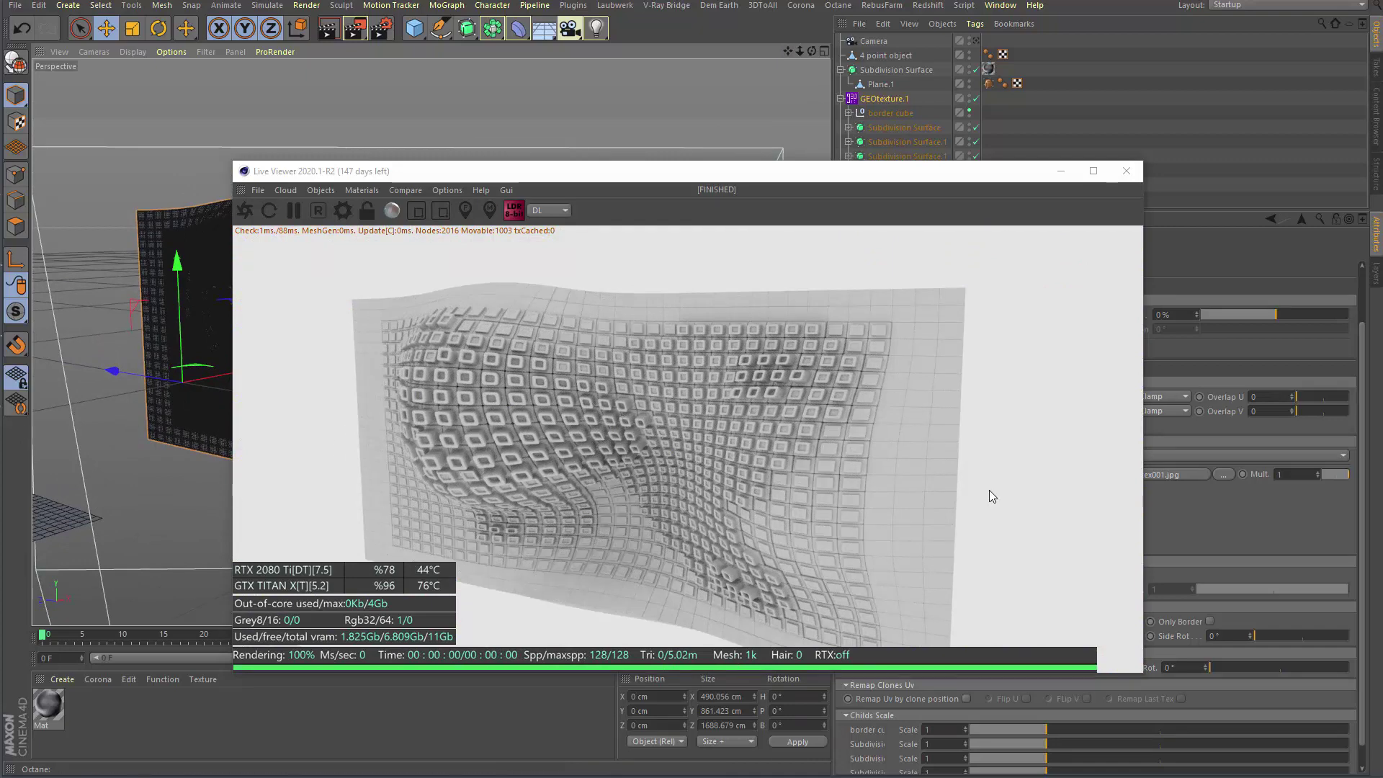
pyautogui.moveTo(850, 180); pyautogui.dragTo(583, 62)
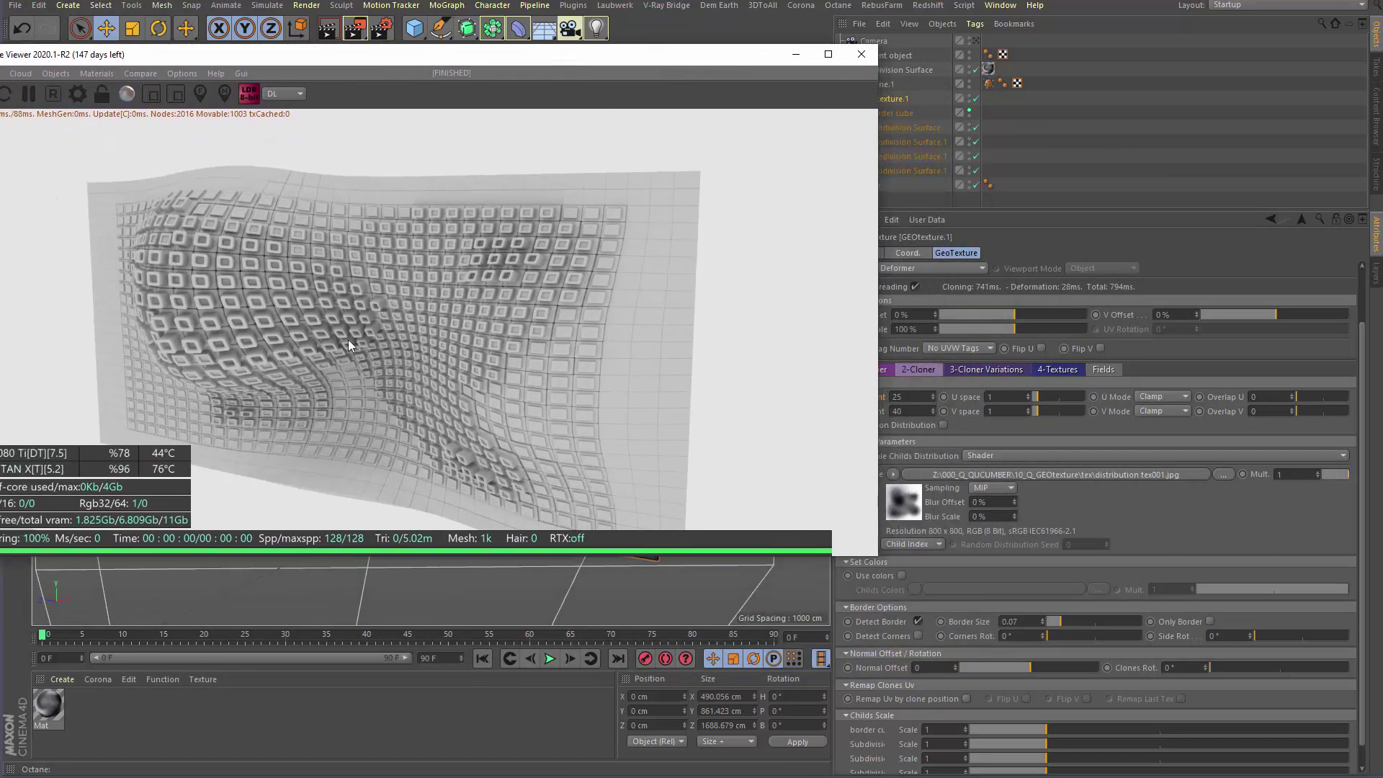
pyautogui.moveTo(386, 60); pyautogui.dragTo(457, 171)
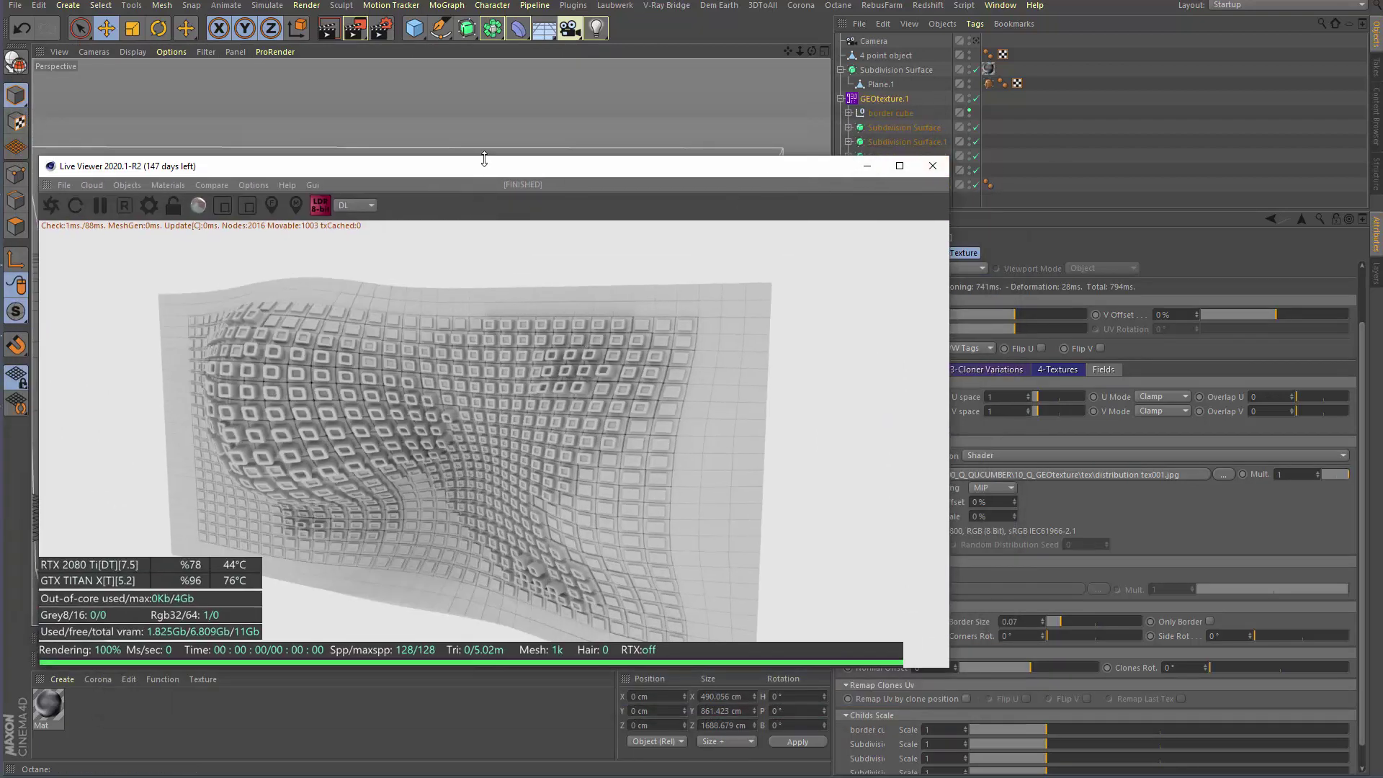
pyautogui.moveTo(466, 167); pyautogui.dragTo(582, 128)
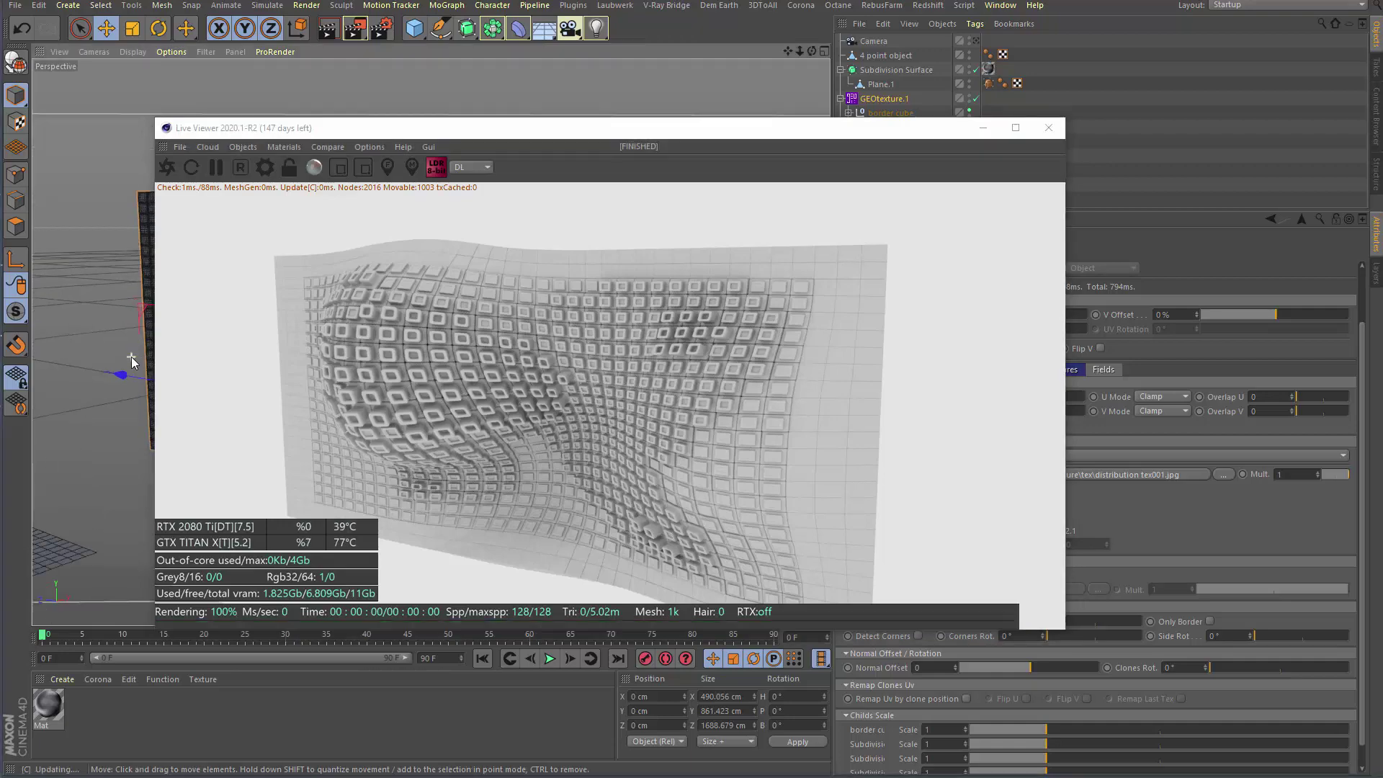
pyautogui.scroll(2, 131, 360)
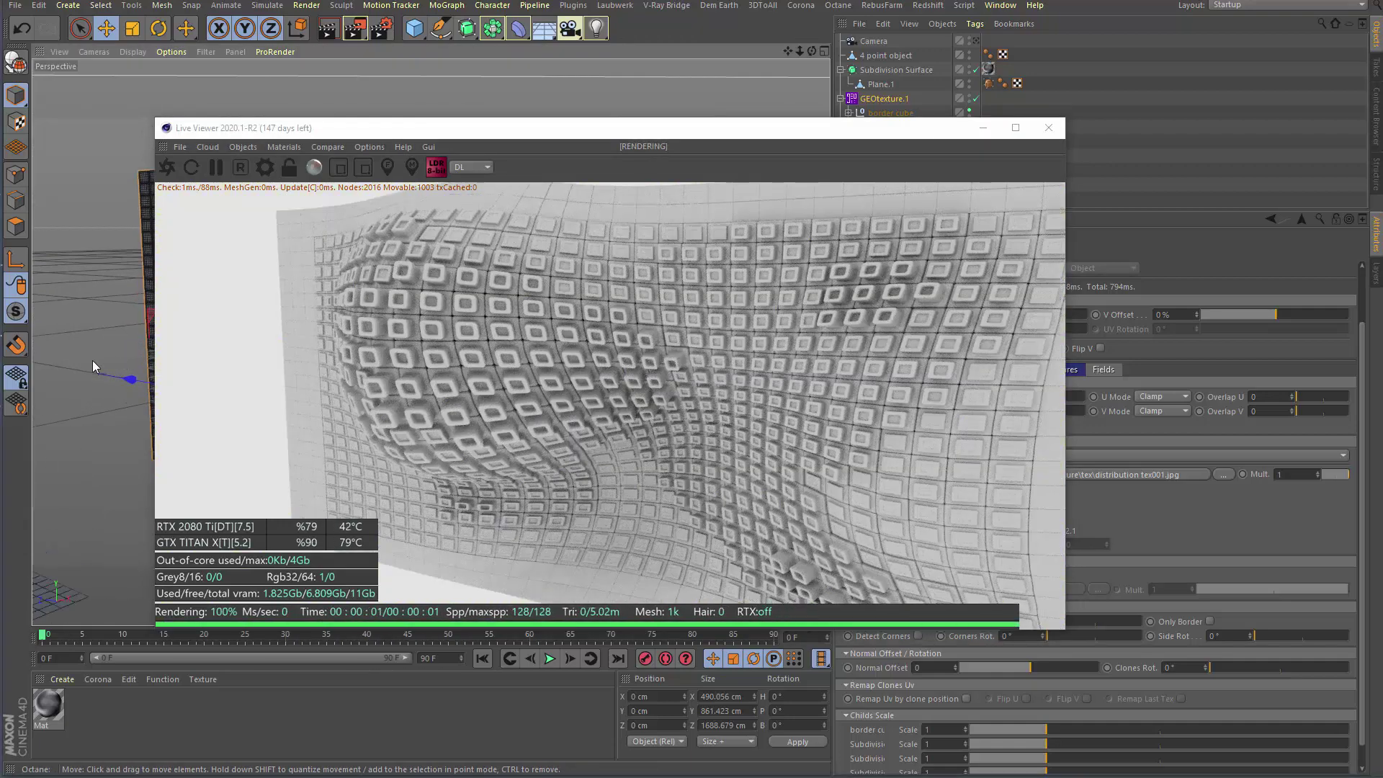
pyautogui.scroll(1, 88, 361)
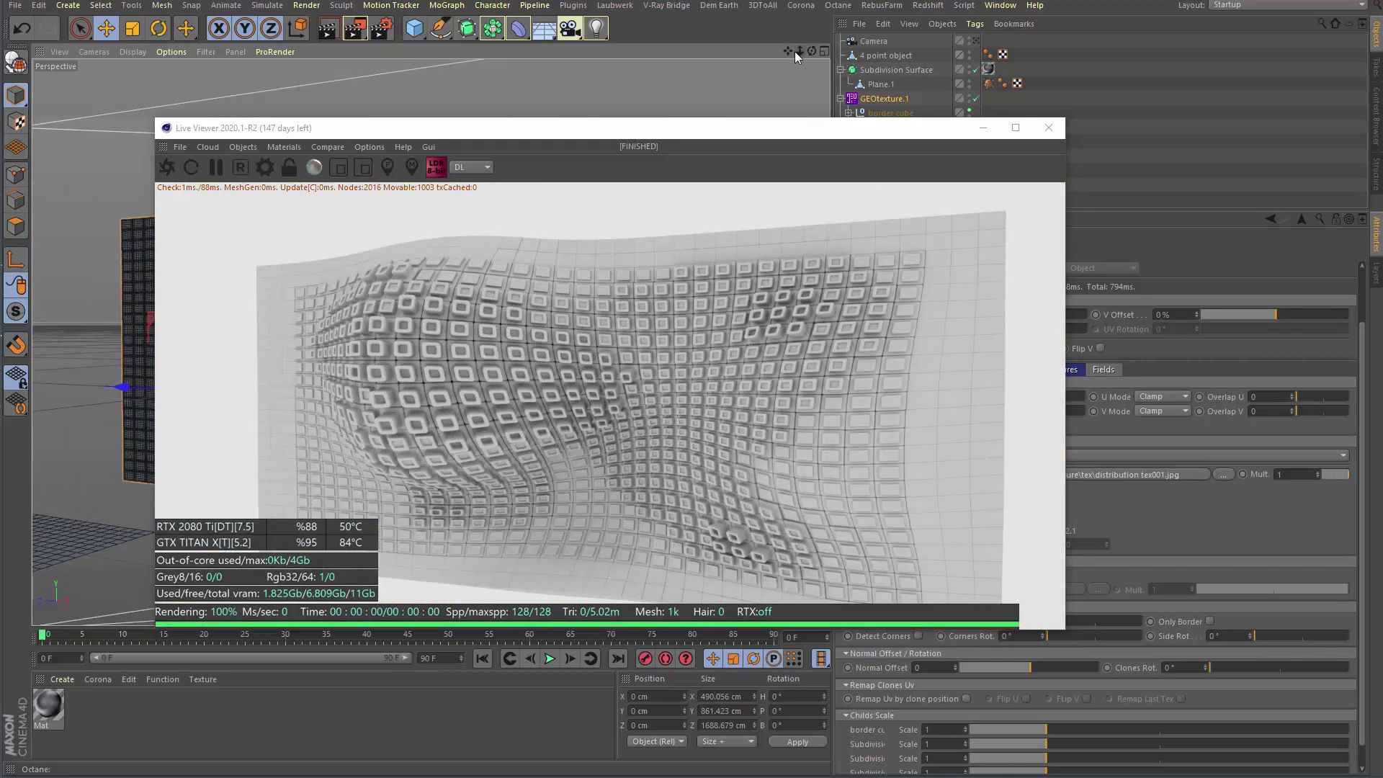
pyautogui.moveTo(790, 51); pyautogui.dragTo(790, 58)
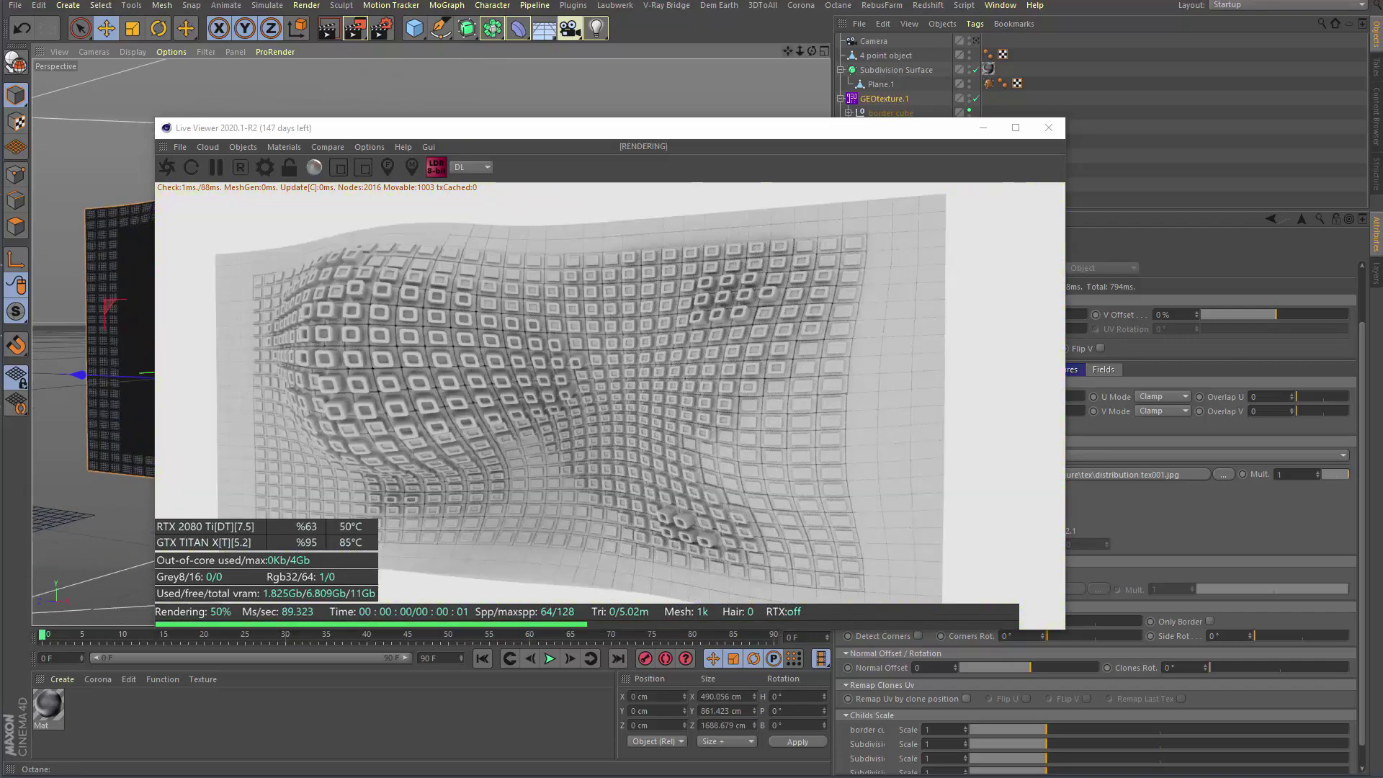